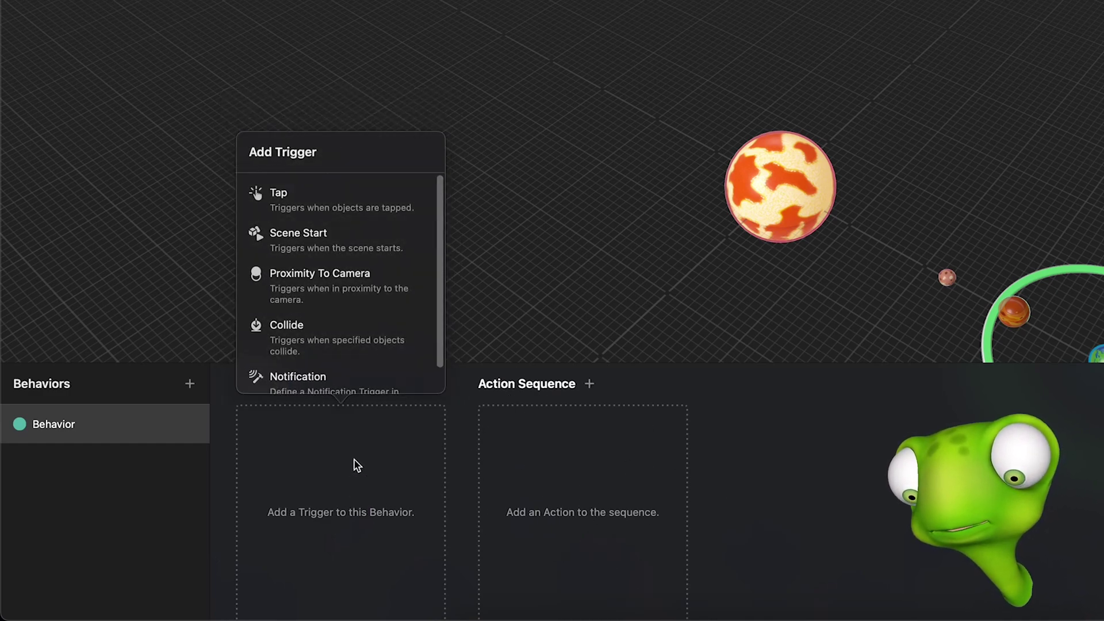
Give the behavior a Scene Start trigger and add an Orbit action to its action sequence.
scroll(333, 241, "down", 2)
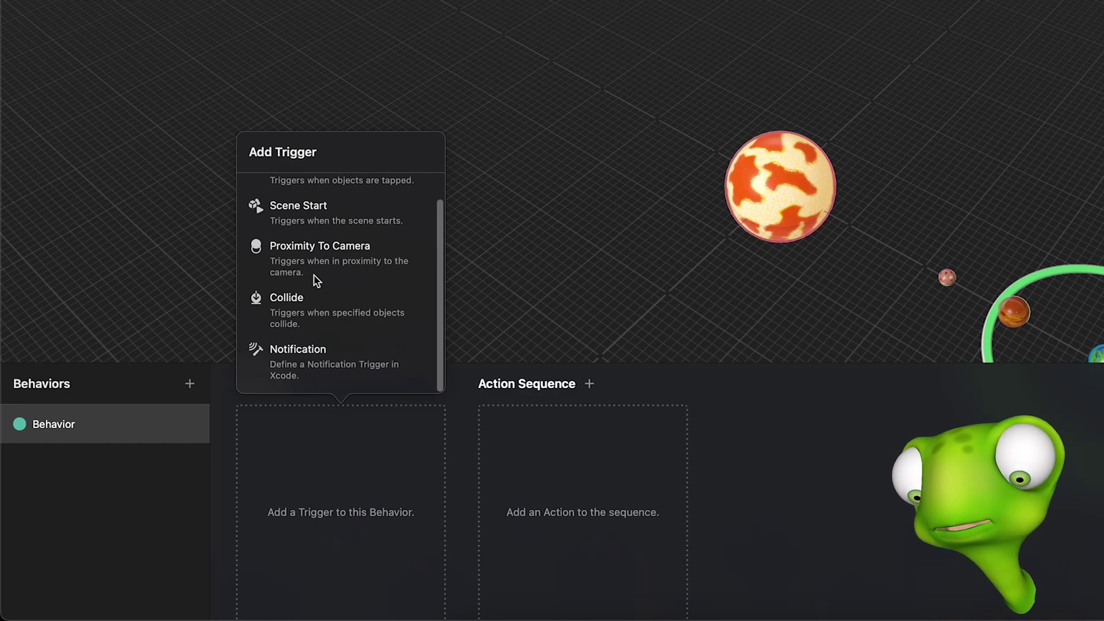
left_click(300, 209)
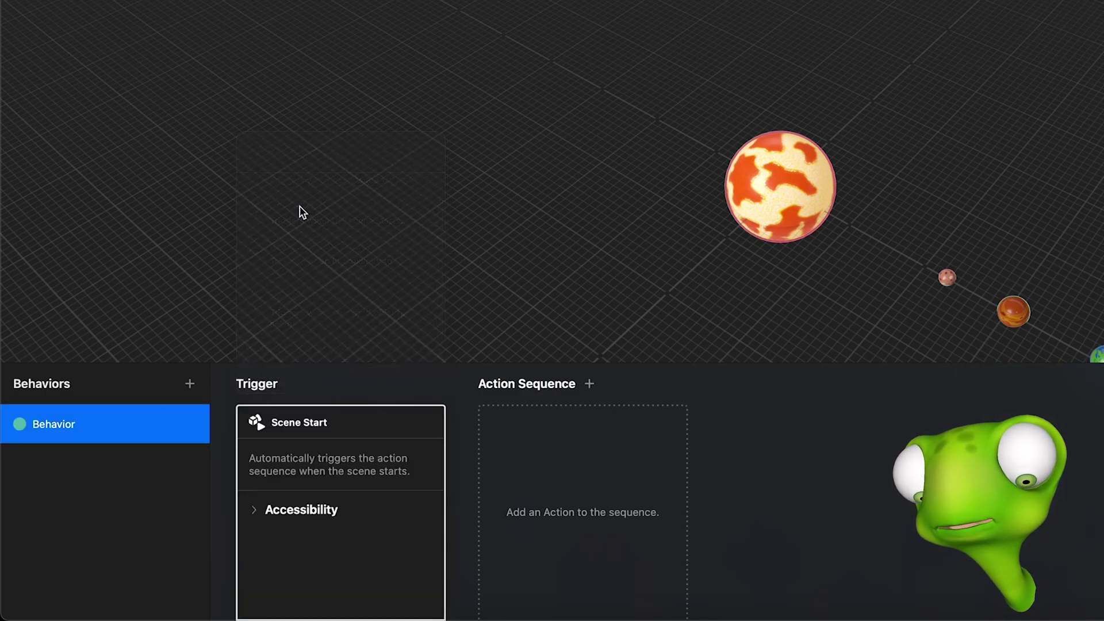
left_click_drag(909, 328, 614, 328)
left_click(650, 439)
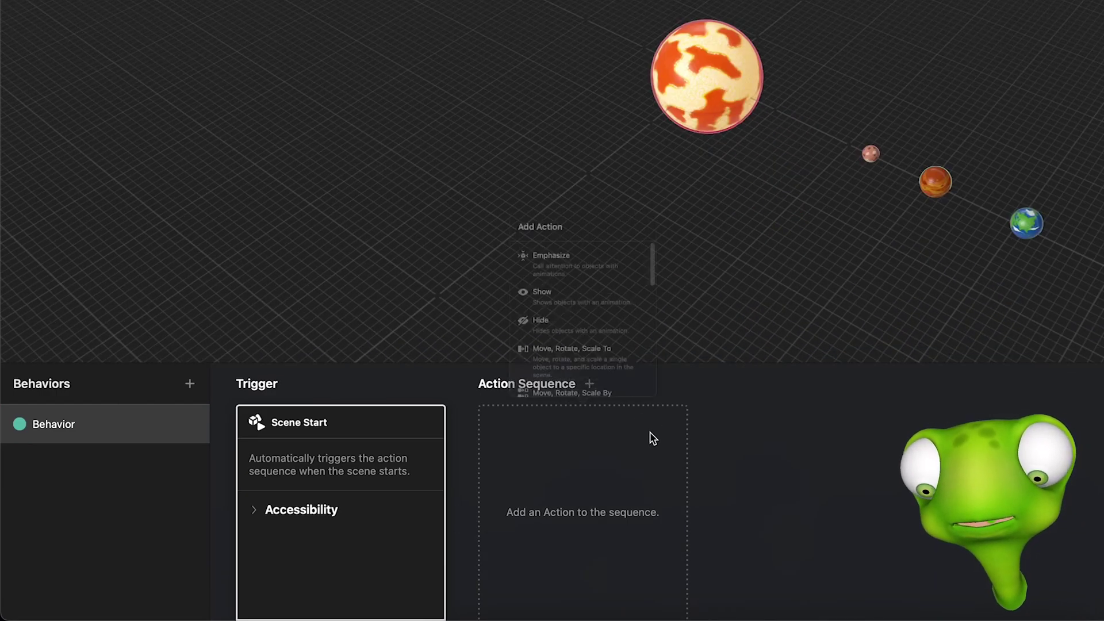
scroll(627, 264, "down", 5)
left_click(577, 350)
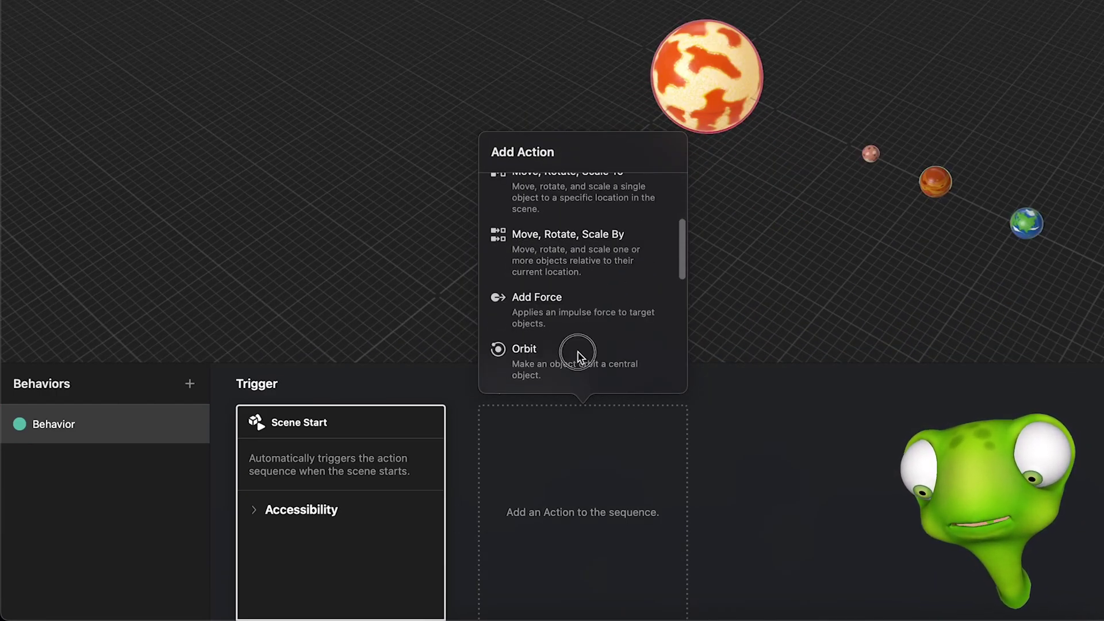
Assign Earth as the Orbit action's affected object and the Sun as its center, and preview the sequence.
left_click(1028, 226)
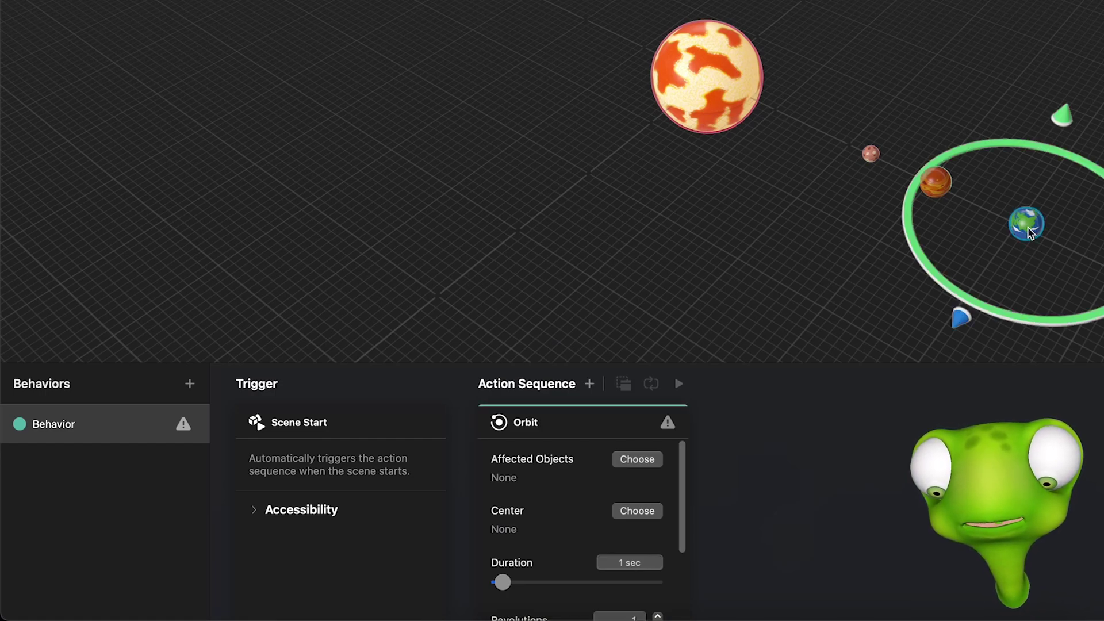
left_click(637, 459)
left_click(631, 509)
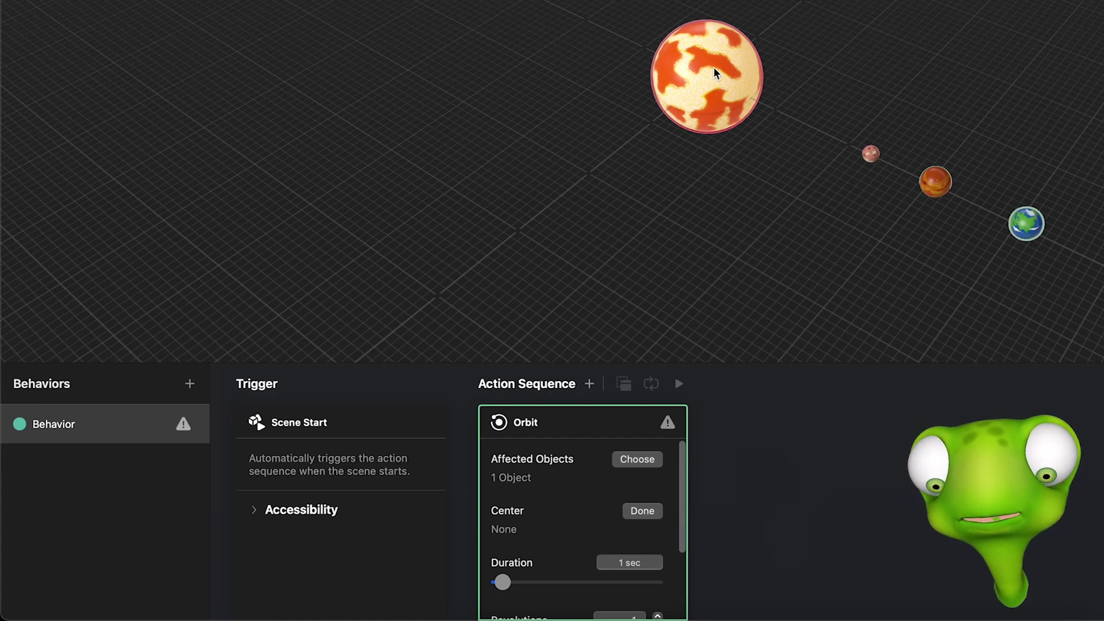
left_click(713, 67)
left_click(653, 511)
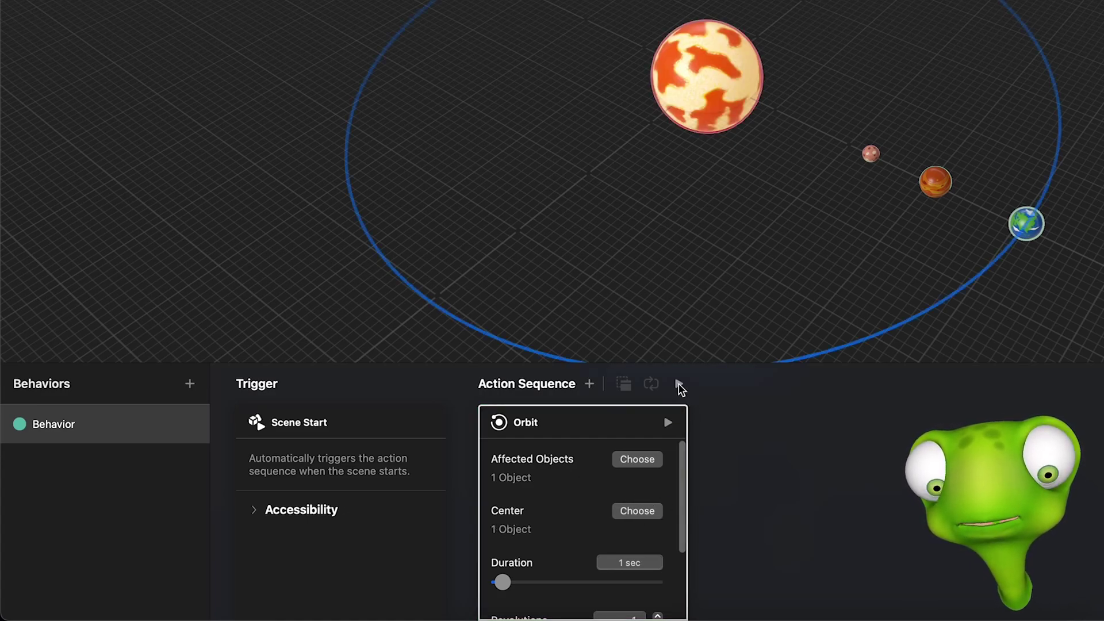
left_click(679, 385)
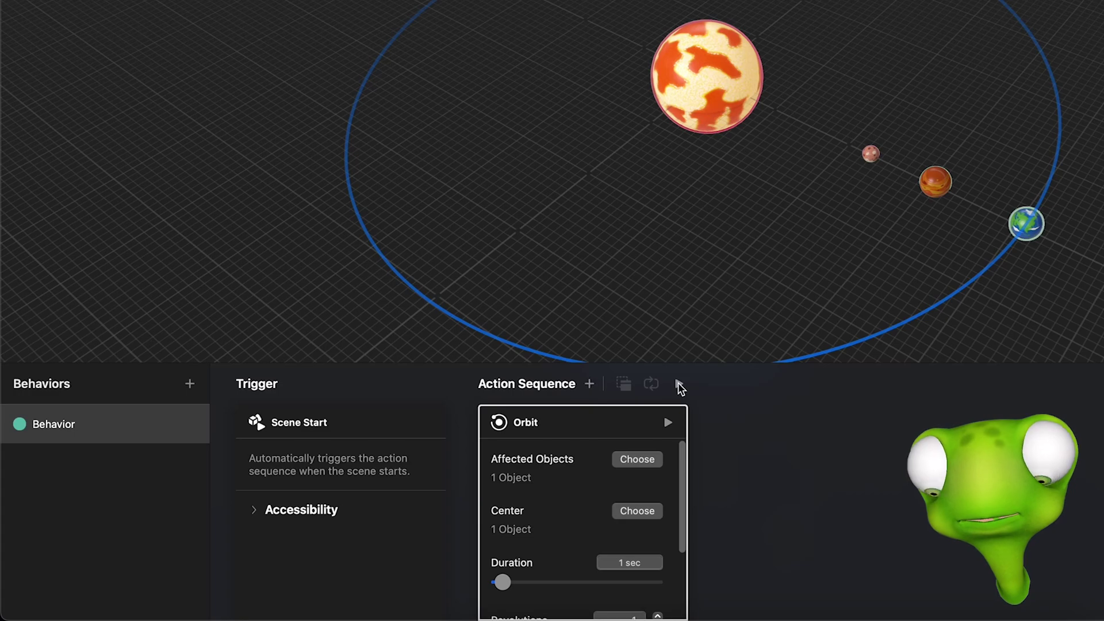
Set the Orbit action's duration to about 12.43 sec, preview it, and switch its orbit direction to Counterclockwise.
scroll(554, 532, "down", 3)
left_click_drag(505, 488, 532, 487)
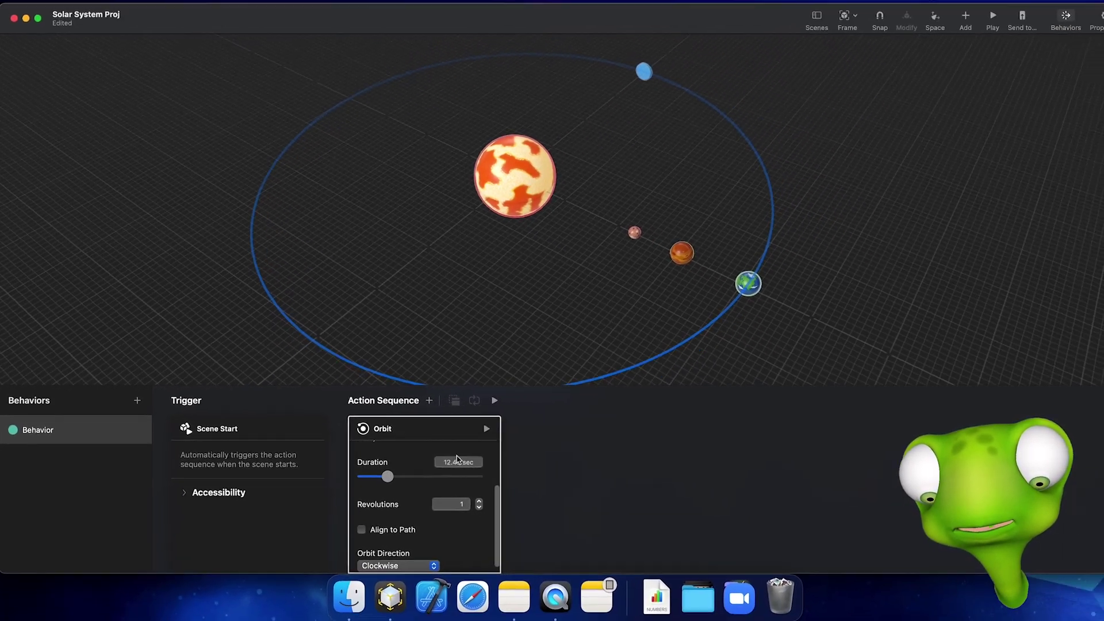
left_click(486, 428)
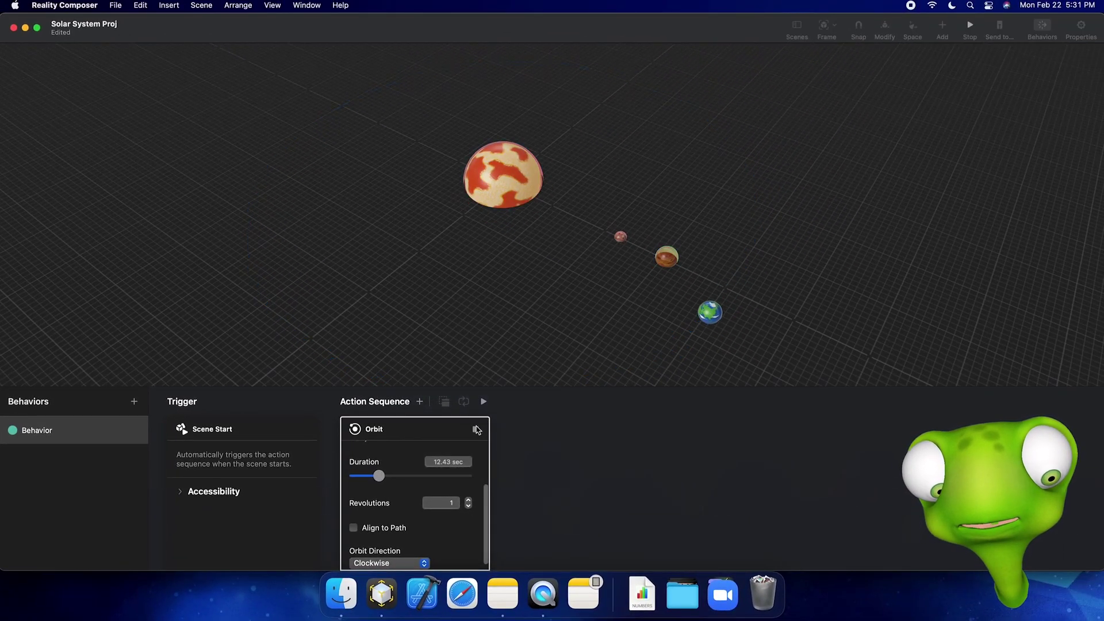
left_click_drag(636, 92, 517, 11)
left_click_drag(516, 11, 507, 10)
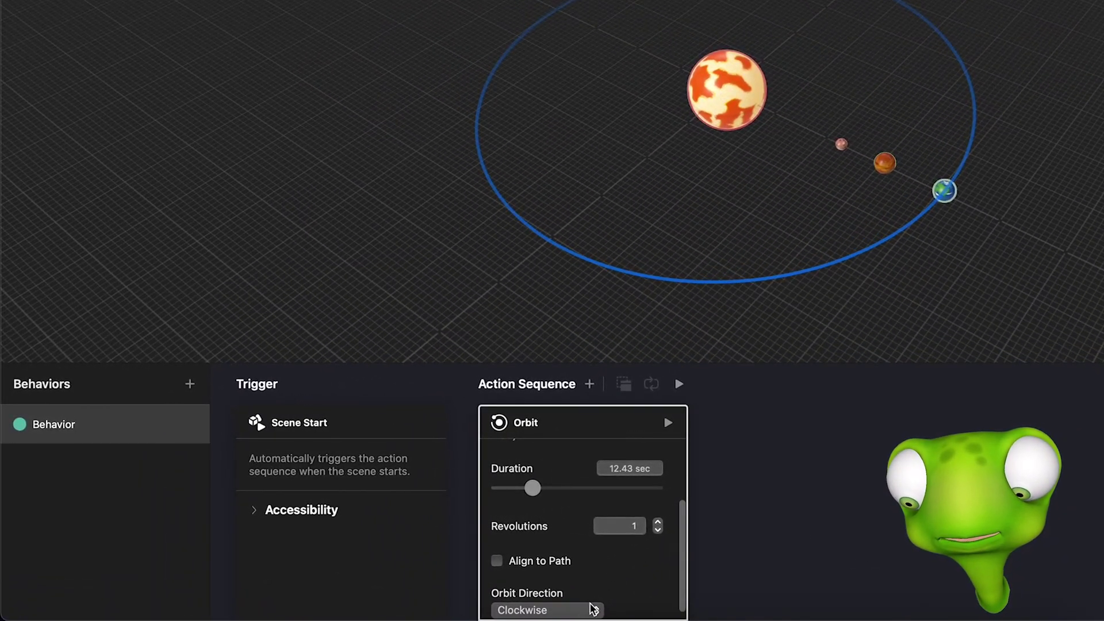
left_click(592, 608)
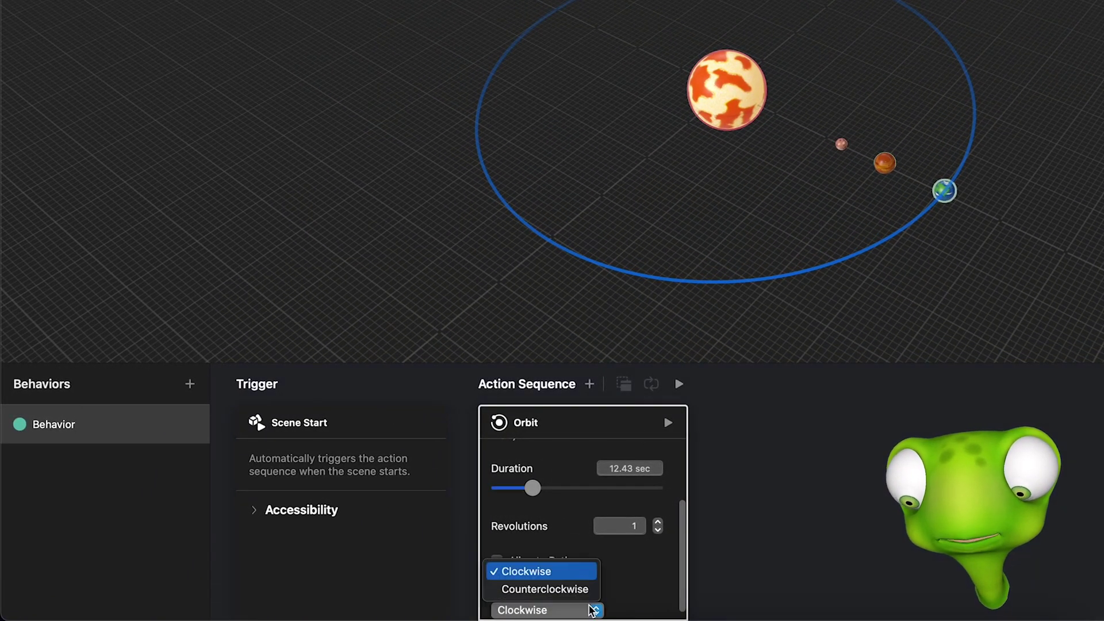
left_click(578, 590)
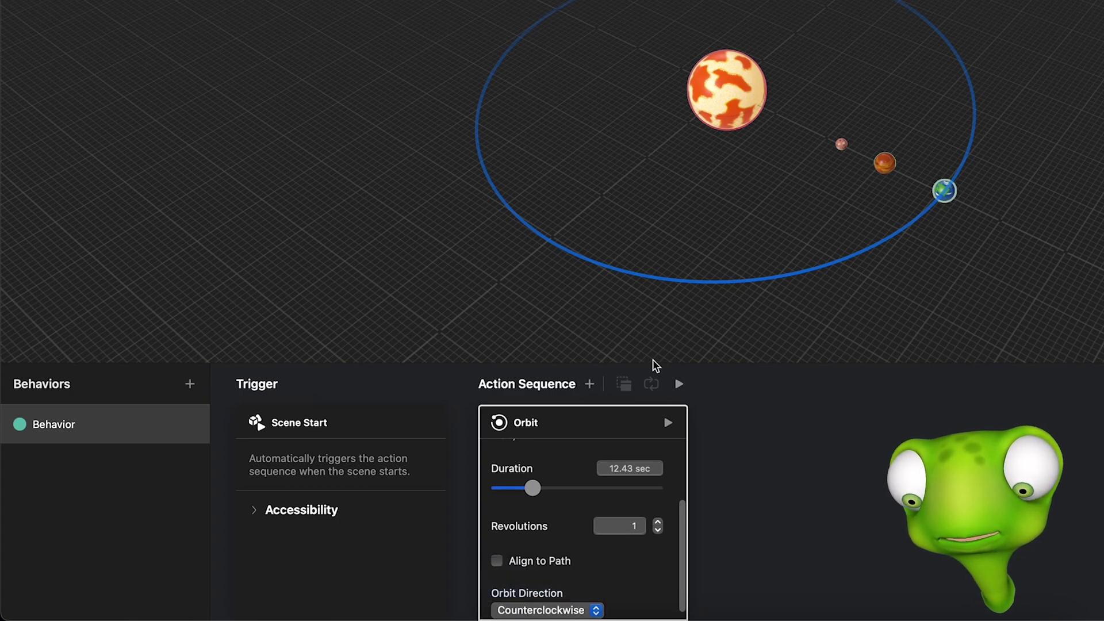
Add a Spin action for Earth and attach it to the Orbit action so both run simultaneously.
left_click(589, 384)
scroll(626, 237, "down", 5)
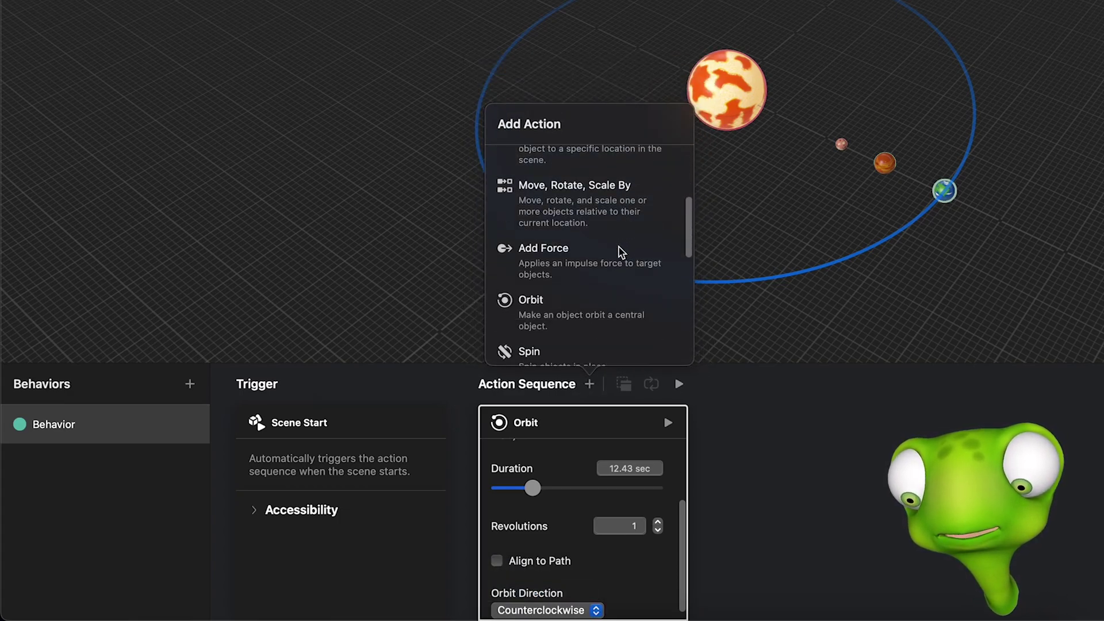
left_click(581, 289)
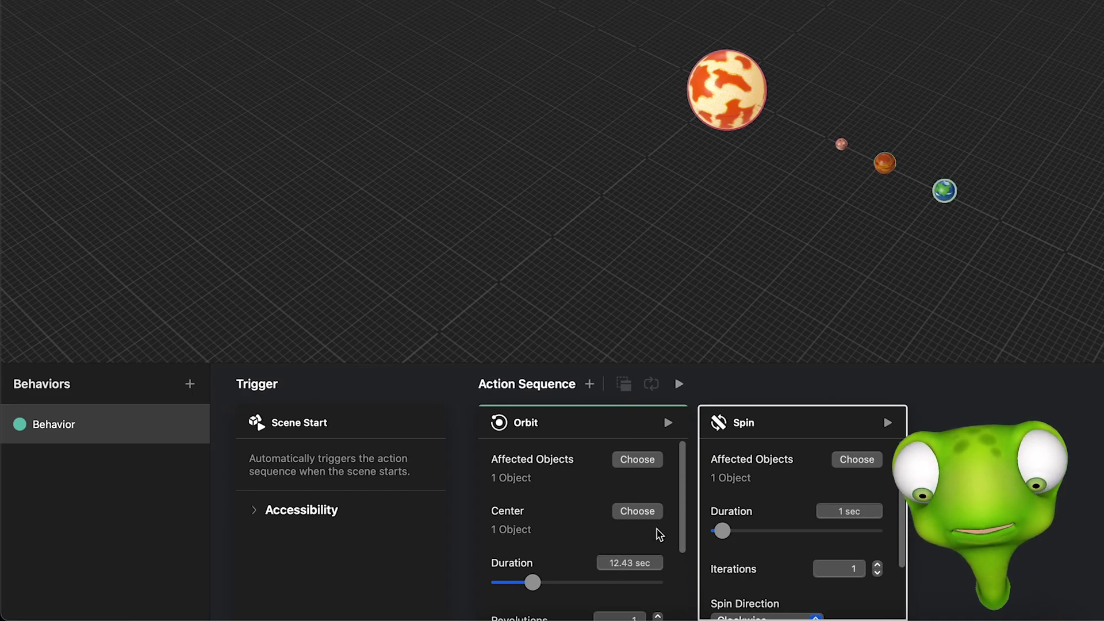
left_click_drag(805, 433, 609, 416)
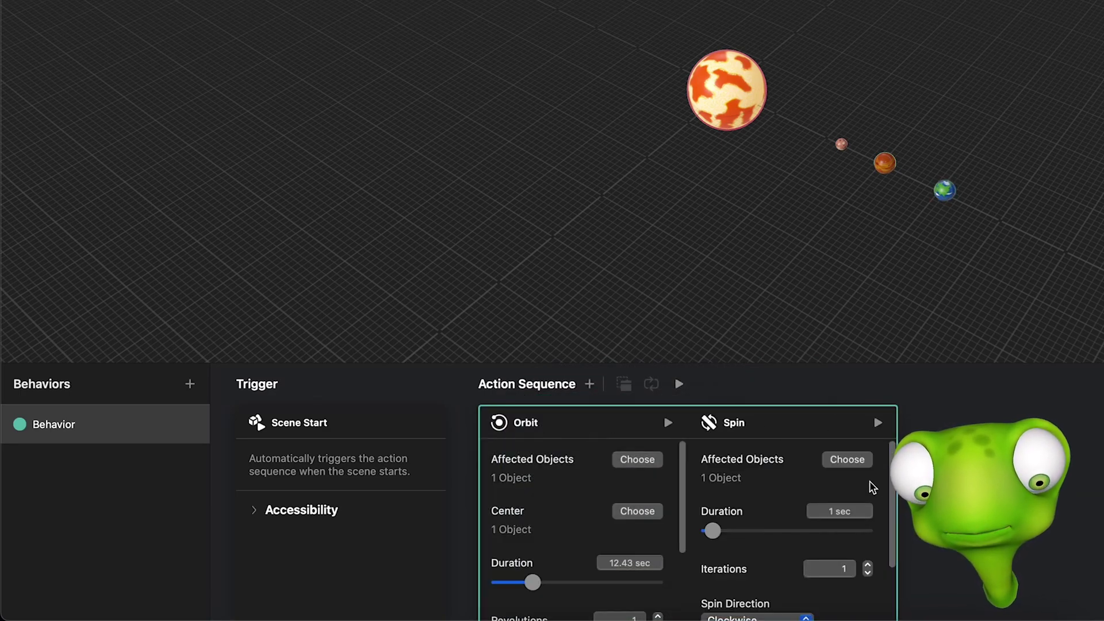
Set the durations of both the Orbit and Spin actions to 8 seconds.
left_click(621, 563)
double_click(620, 564)
type("8")
key("Return")
double_click(855, 510)
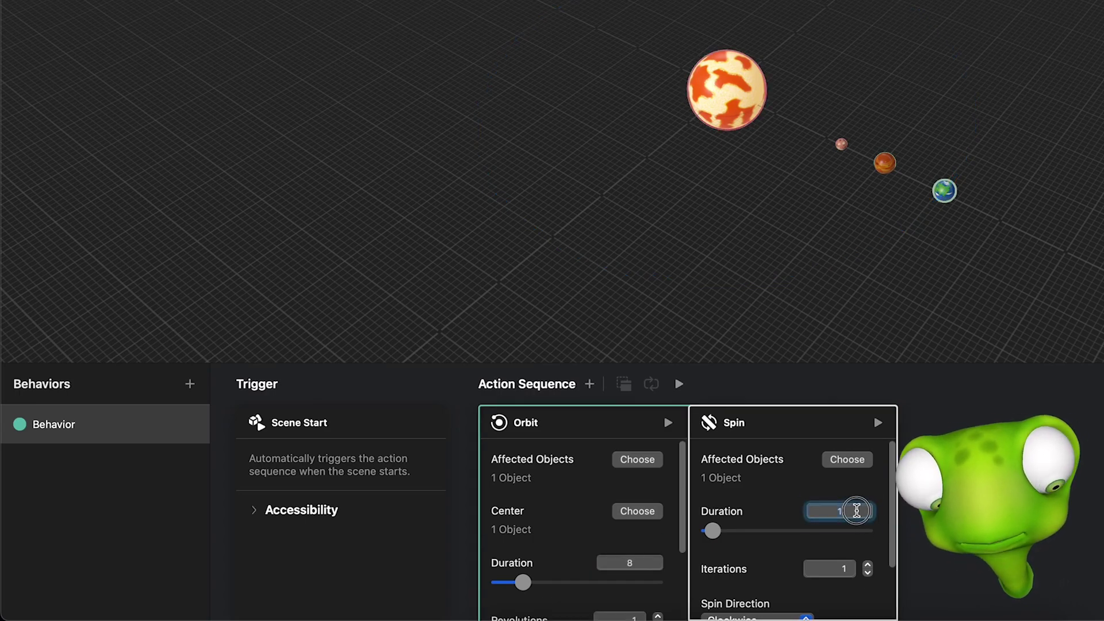
type("8")
key("Return")
Increase the Spin action's iterations to 8.
scroll(856, 510, "down", 1)
left_click(865, 539)
left_click(866, 539)
left_click(866, 539)
left_click(865, 539)
left_click(865, 539)
left_click(865, 539)
left_click(866, 538)
Change the Spin direction to Counterclockwise and preview the combined action sequence.
left_click(785, 596)
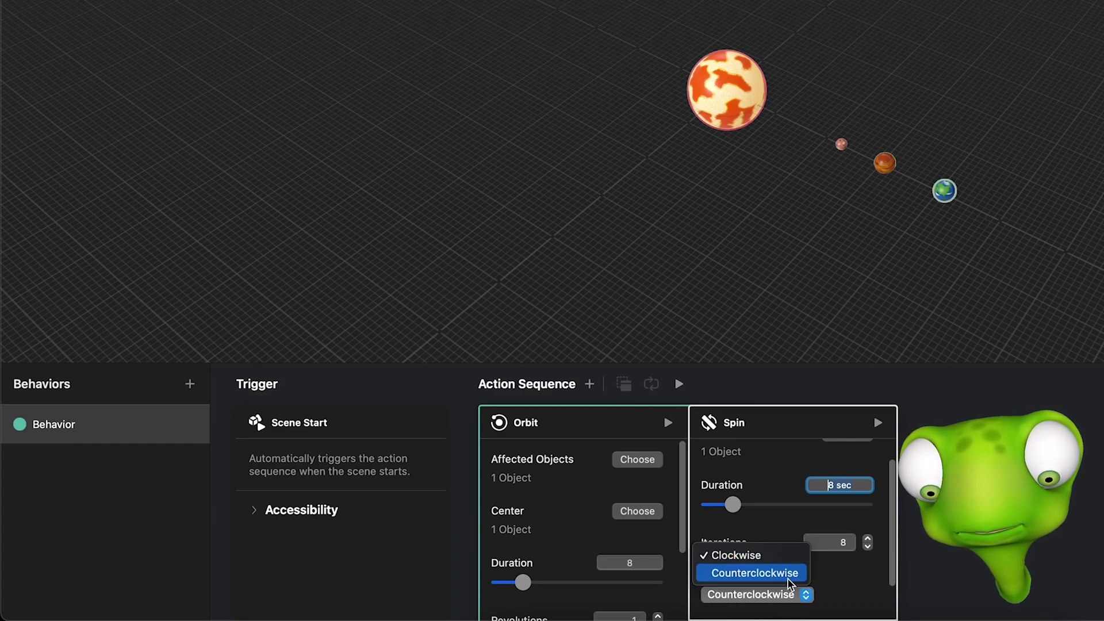
left_click(788, 578)
left_click(678, 386)
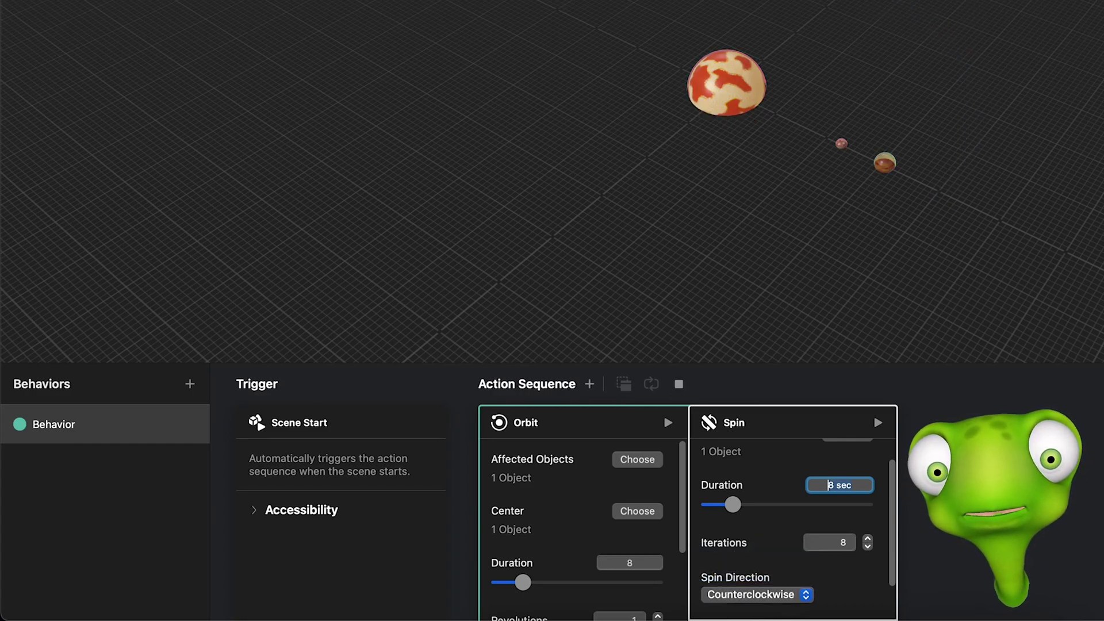
left_click(843, 543)
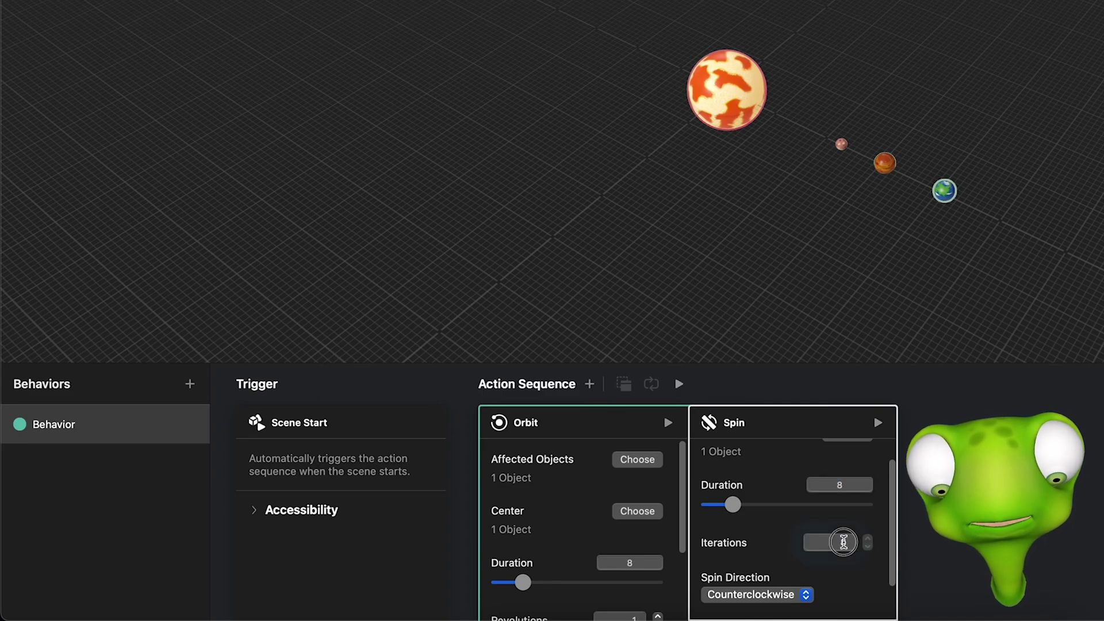
left_click(708, 380)
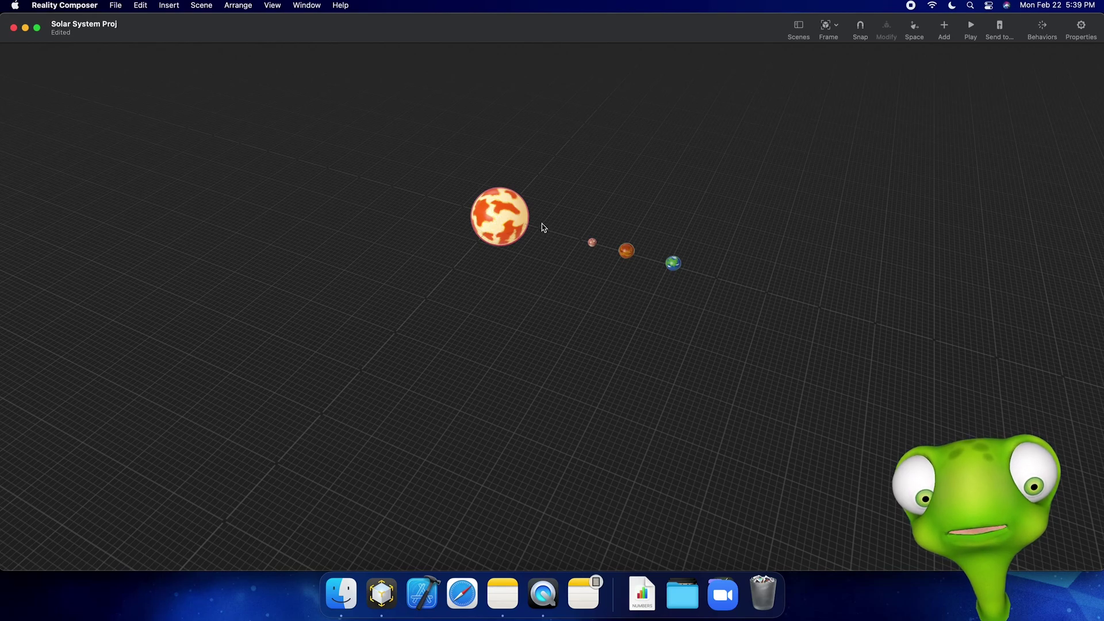
Select all objects in the scene and raise them together, setting their Y position to 80.
key("super+a")
left_click_drag(494, 131, 501, 46)
left_click_drag(577, 262, 688, 209)
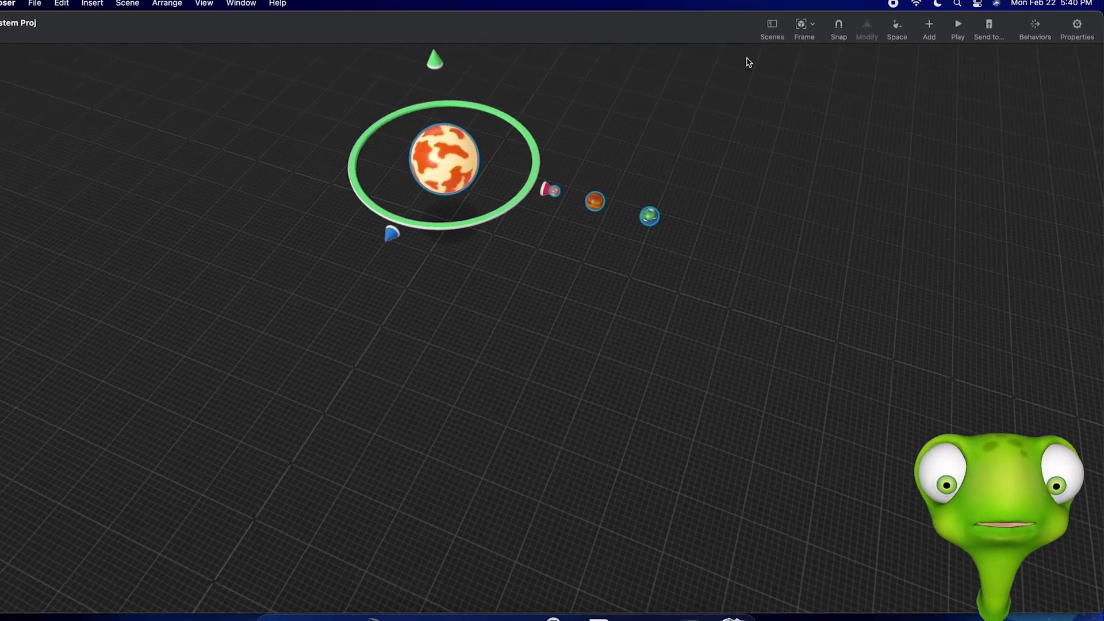
left_click(1076, 26)
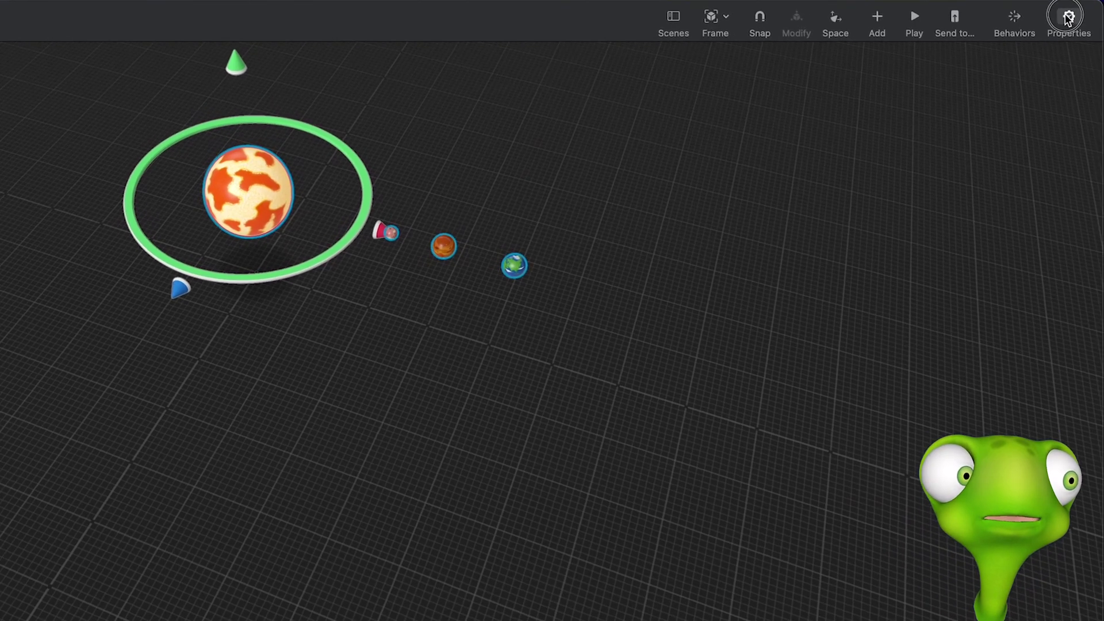
left_click(950, 165)
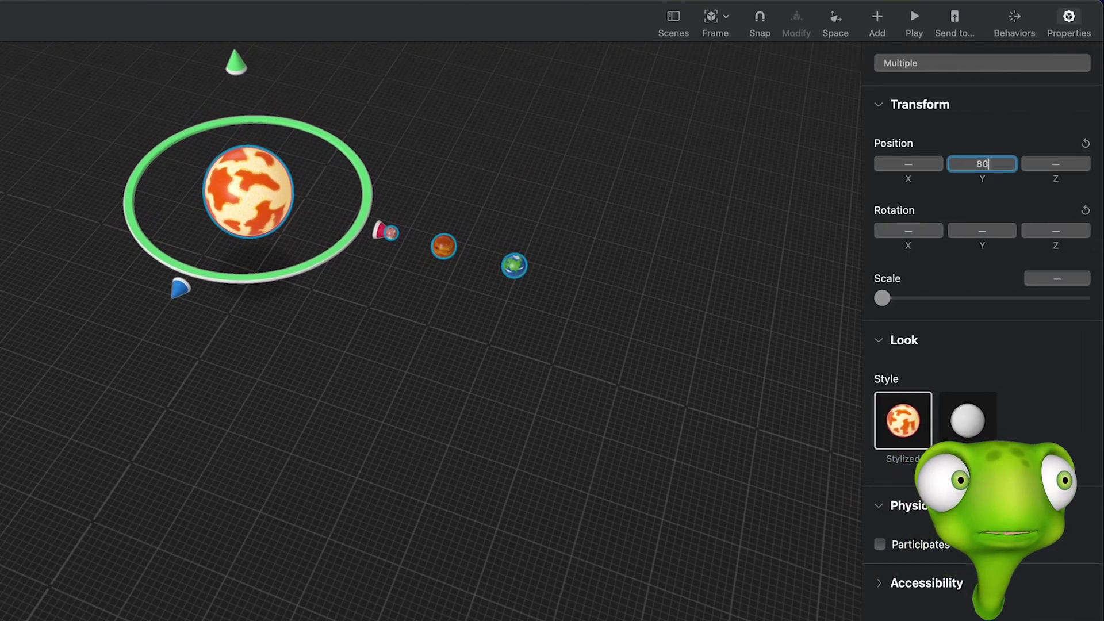
key("Return")
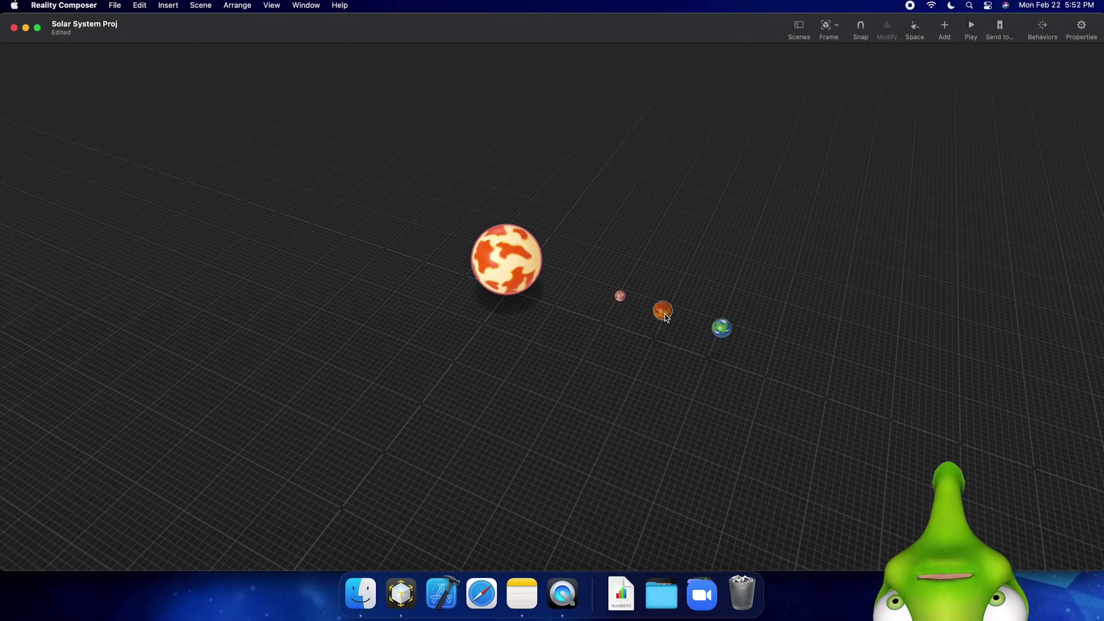
Make Venus participate in physics and play the scene to test it, stopping it again.
left_click(663, 311)
left_click(1081, 29)
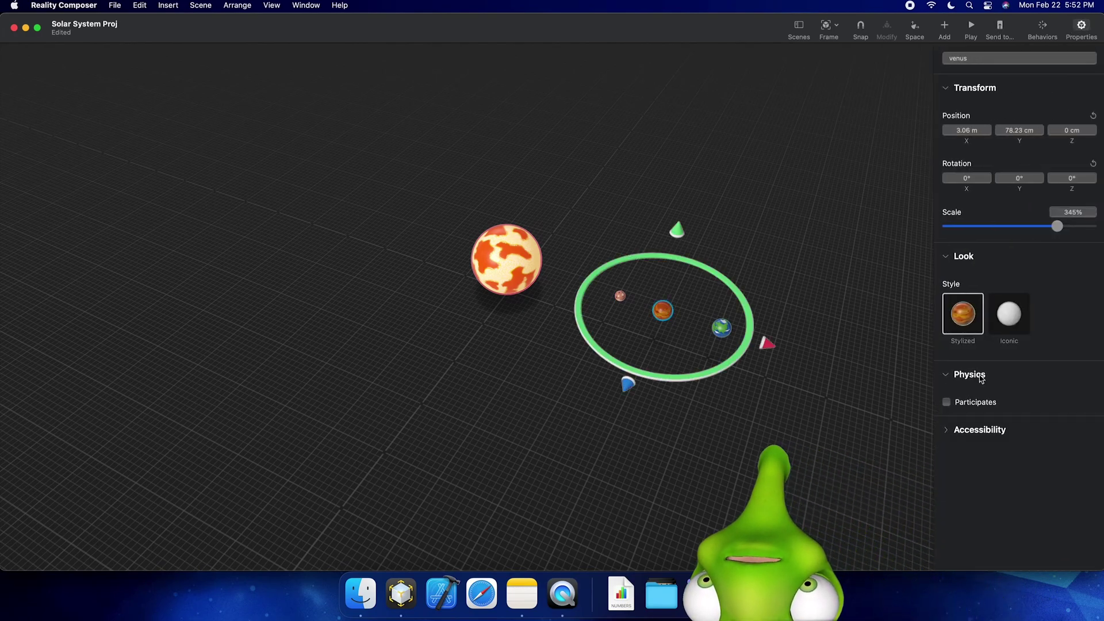
left_click(946, 402)
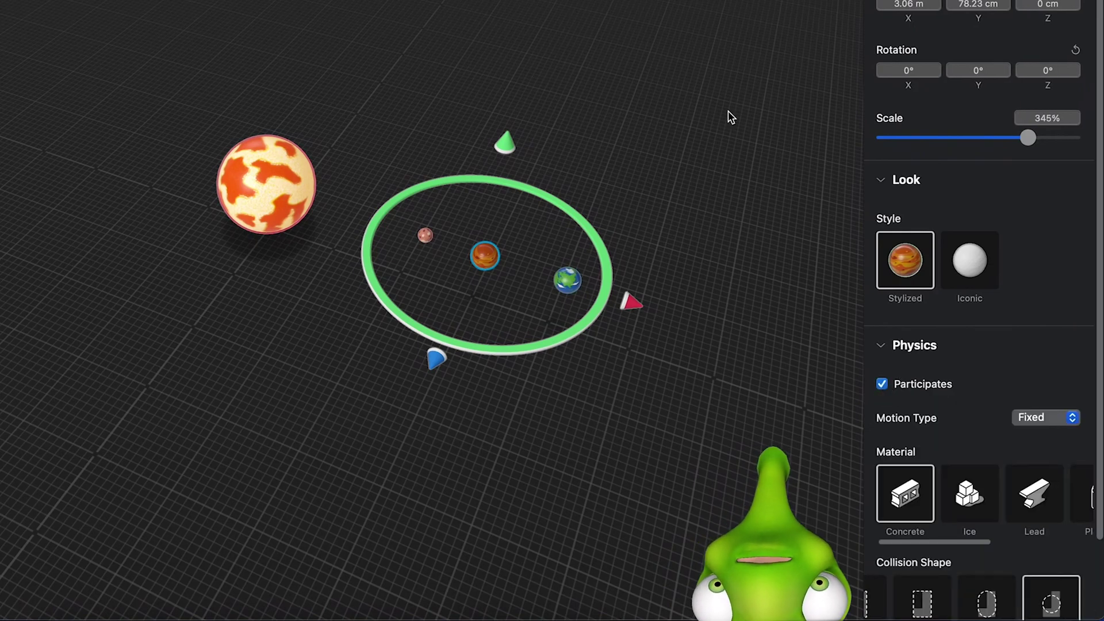
left_click(757, 66)
key("space")
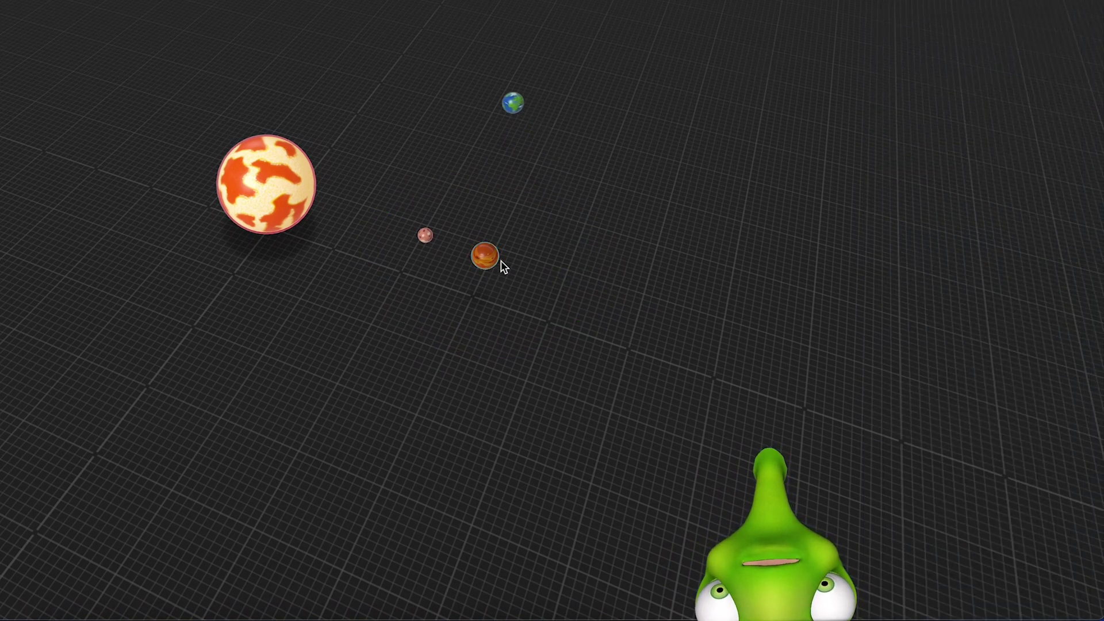
key("space")
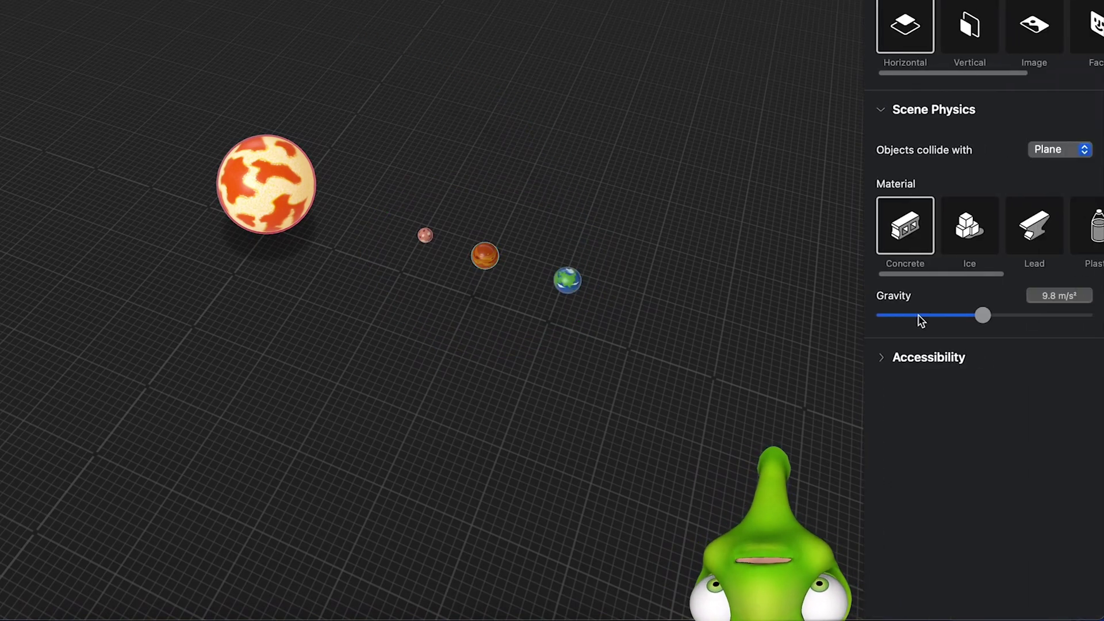
Set Venus's physics motion type to Dynamic and run the scene to test it.
left_click(496, 250)
left_click(1051, 419)
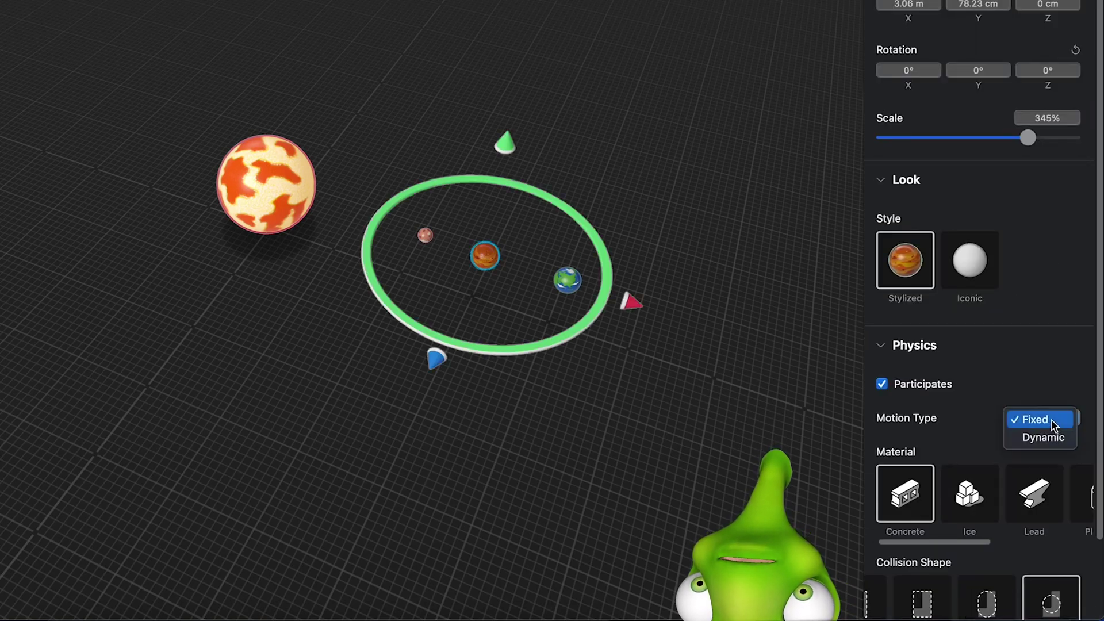
left_click(1054, 438)
left_click(756, 99)
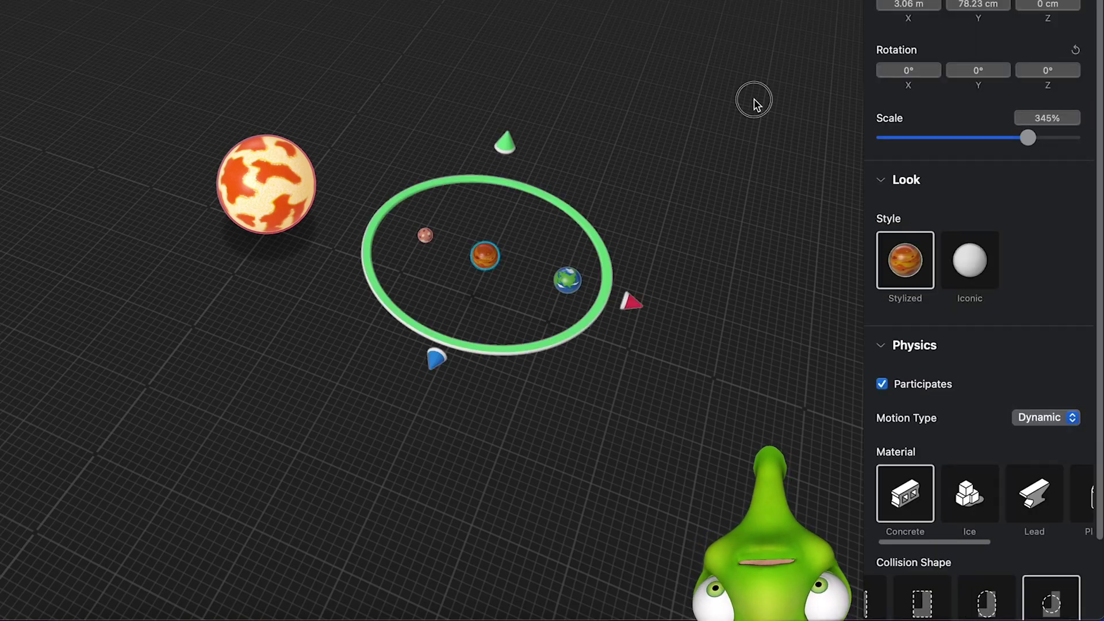
key("space")
key("space")
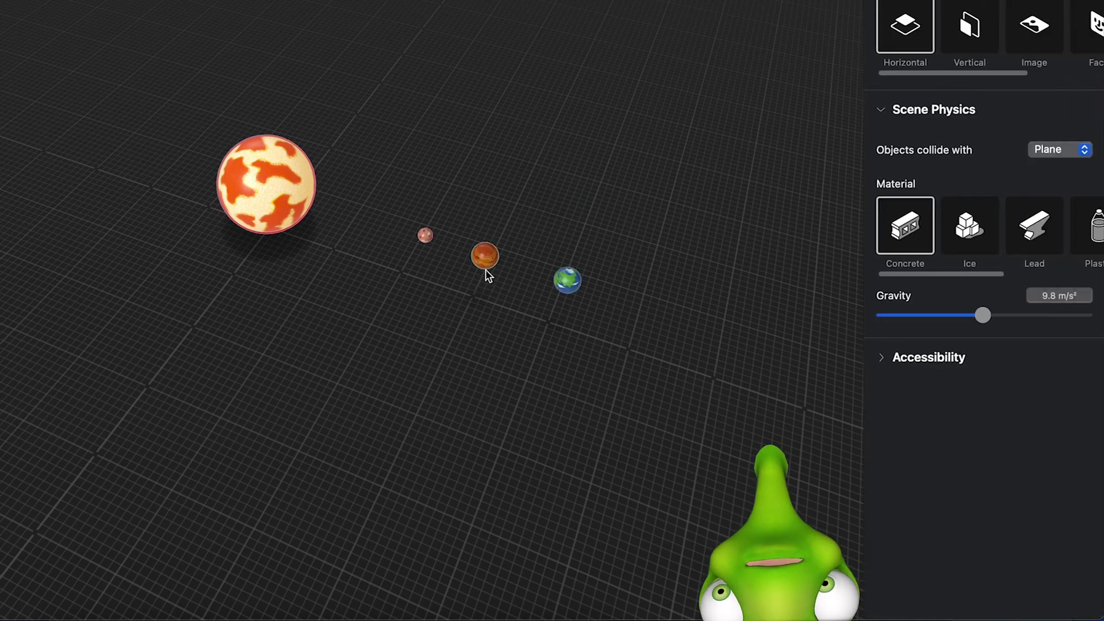
Raise Venus to a height of about 3.52 m and play the scene to test its fall.
left_click(485, 262)
left_click_drag(499, 152, 534, 5)
left_click(698, 14)
key("space")
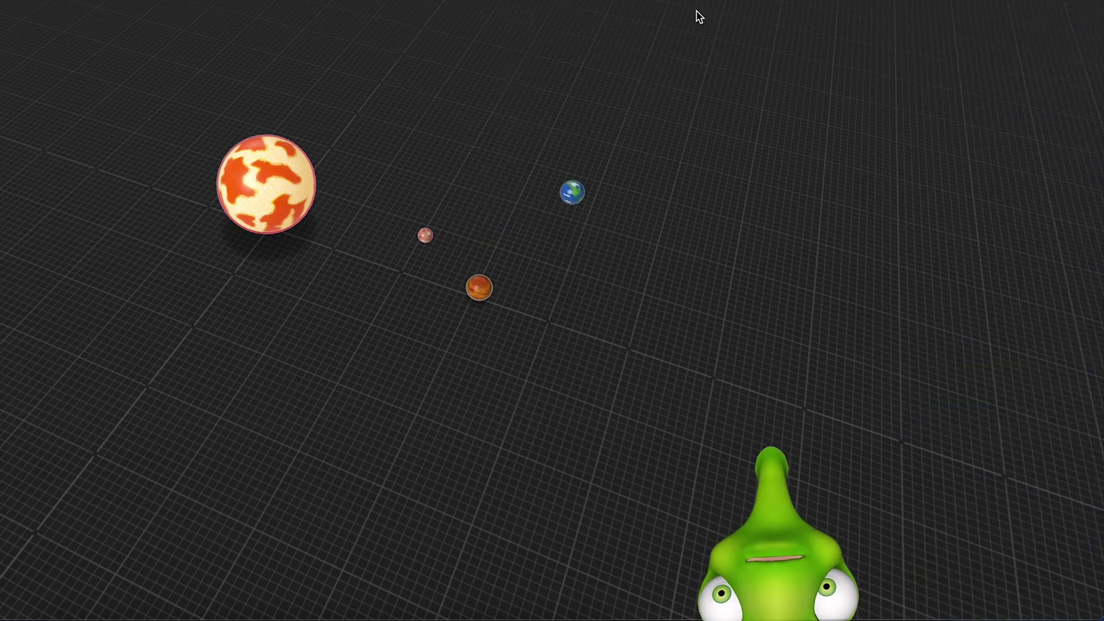
key("space")
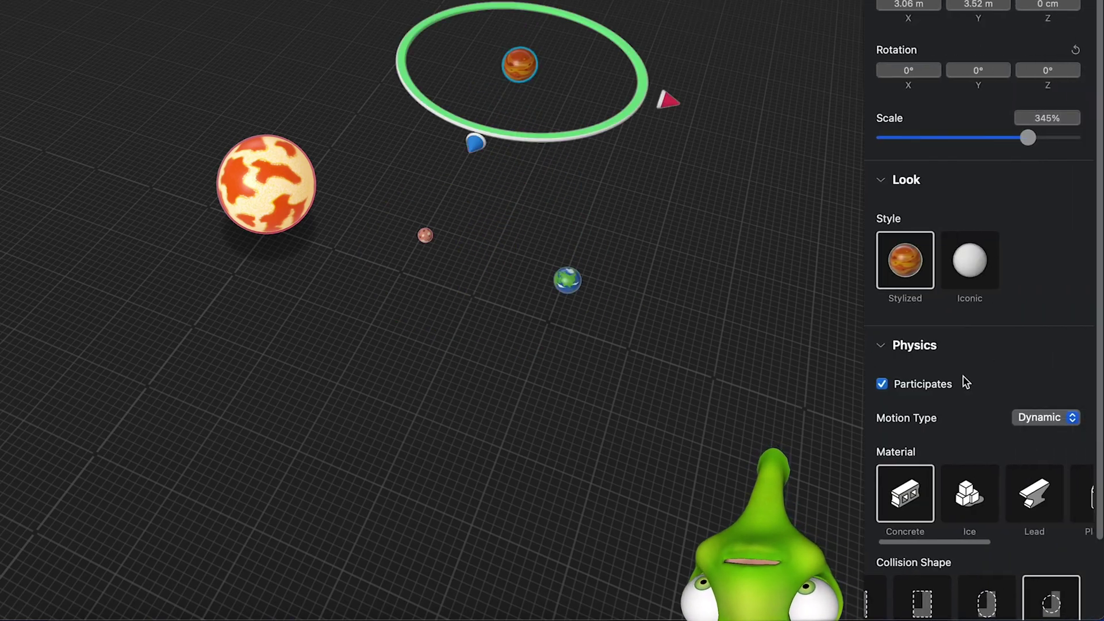
Look through the physics material and collision shape options available for Venus.
scroll(966, 382, "down", 3)
left_click_drag(940, 455, 1056, 461)
left_click_drag(1015, 564, 976, 563)
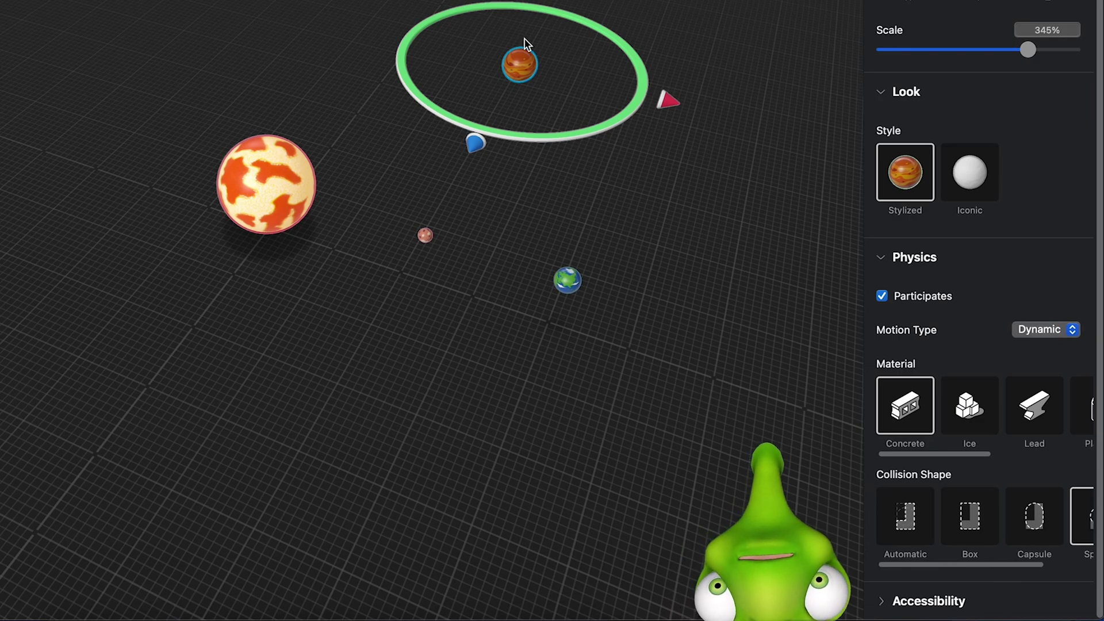
left_click_drag(943, 567, 1029, 573)
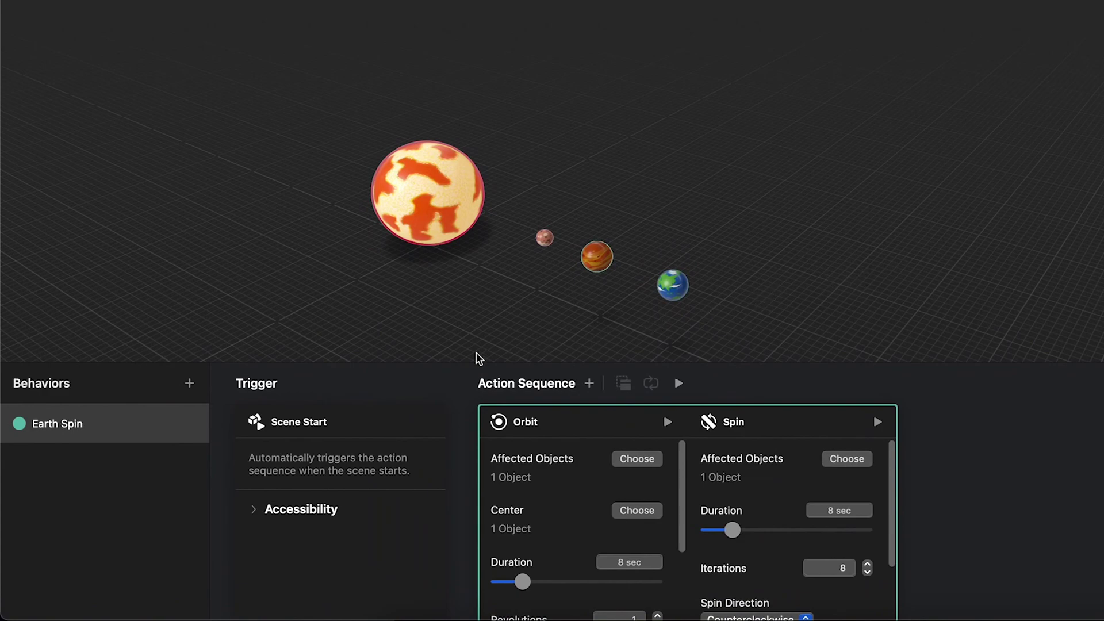
Color the Earth Spin behavior blue and make its action sequence loop.
left_click(22, 425)
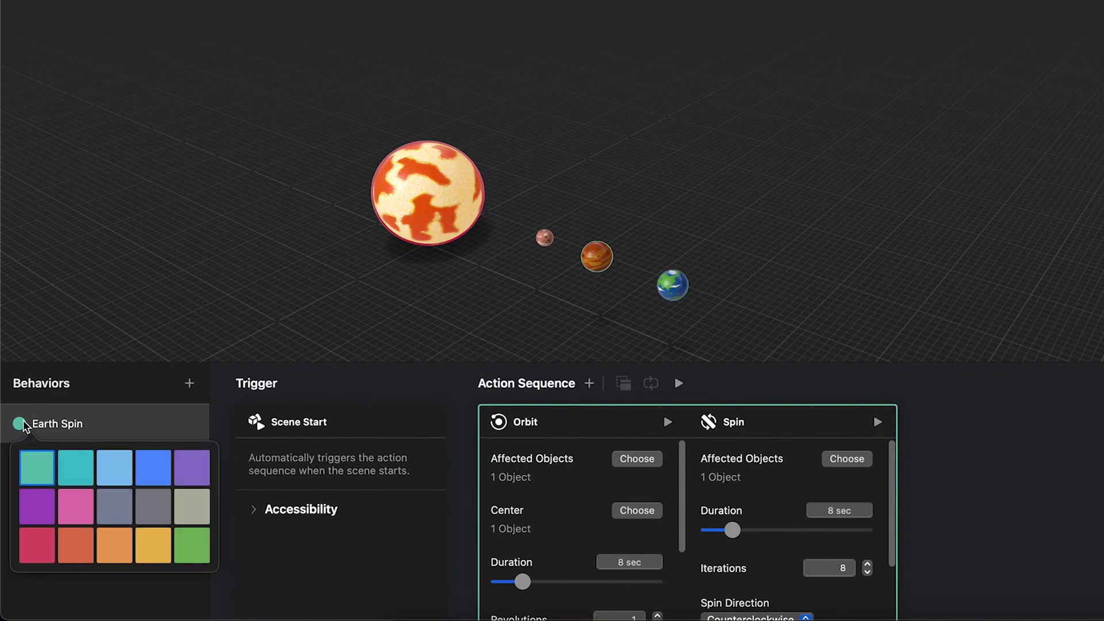
left_click(151, 476)
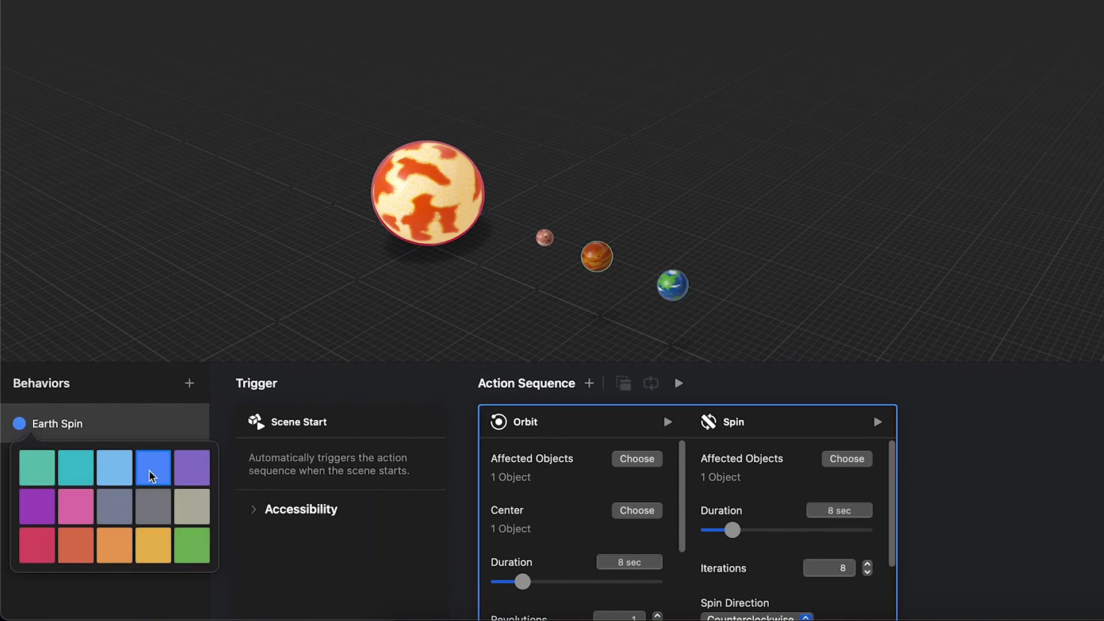
left_click(122, 593)
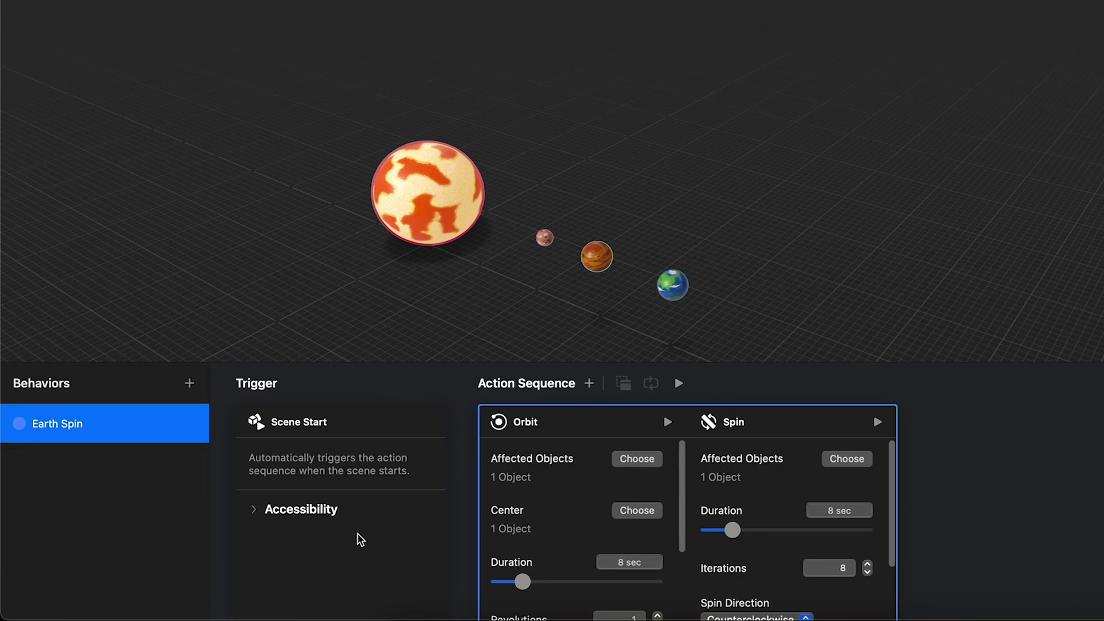
left_click(649, 384)
Duplicate the Earth Spin behavior and name the copy Venus Spin.
key("super+d")
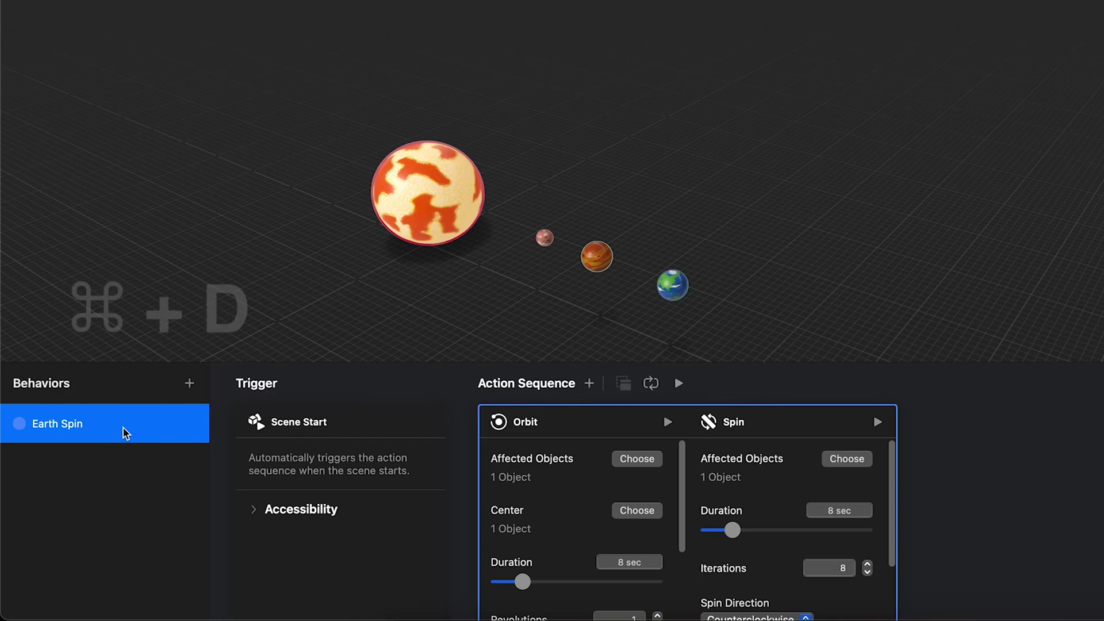
double_click(87, 461)
type("Venus Spin")
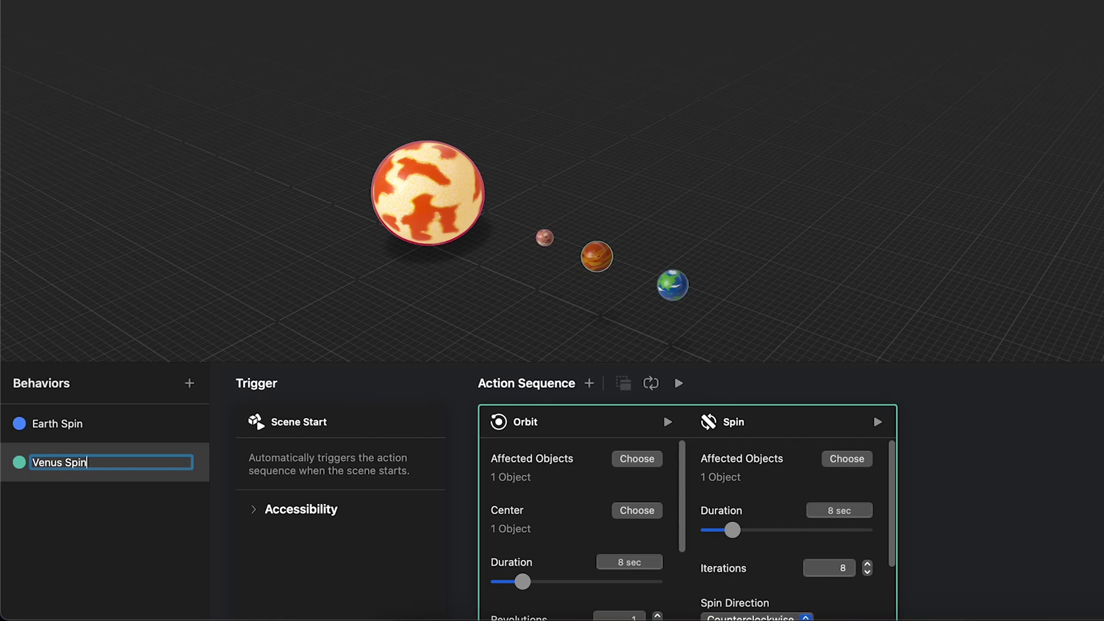
key("Return")
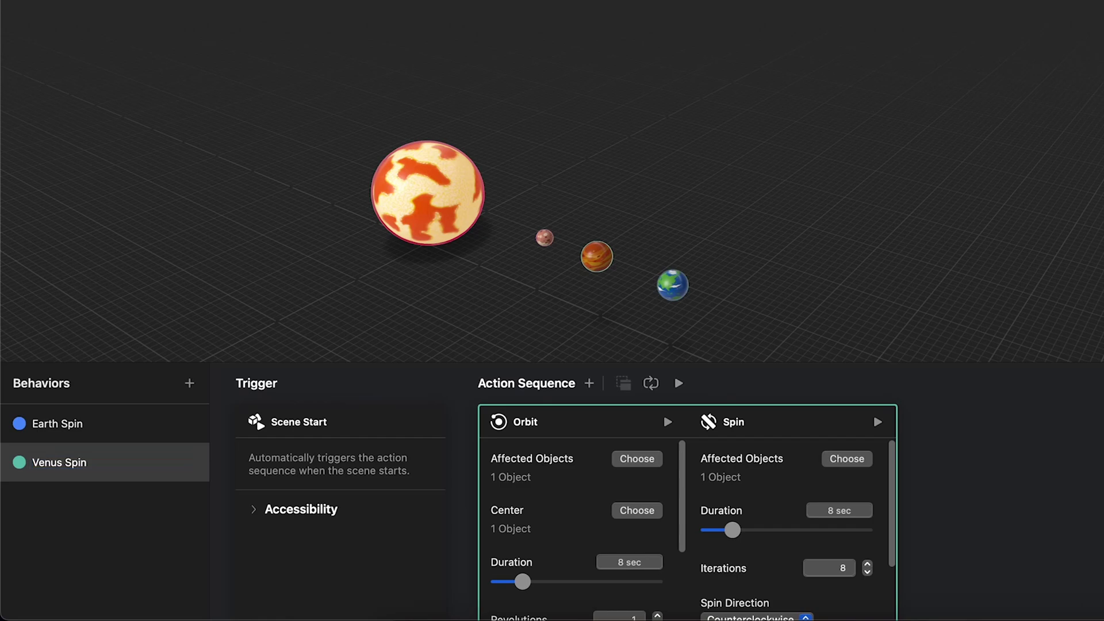
Retarget the Orbit and Spin actions of Venus Spin from Earth to Venus and set both durations to 6 seconds.
left_click(648, 459)
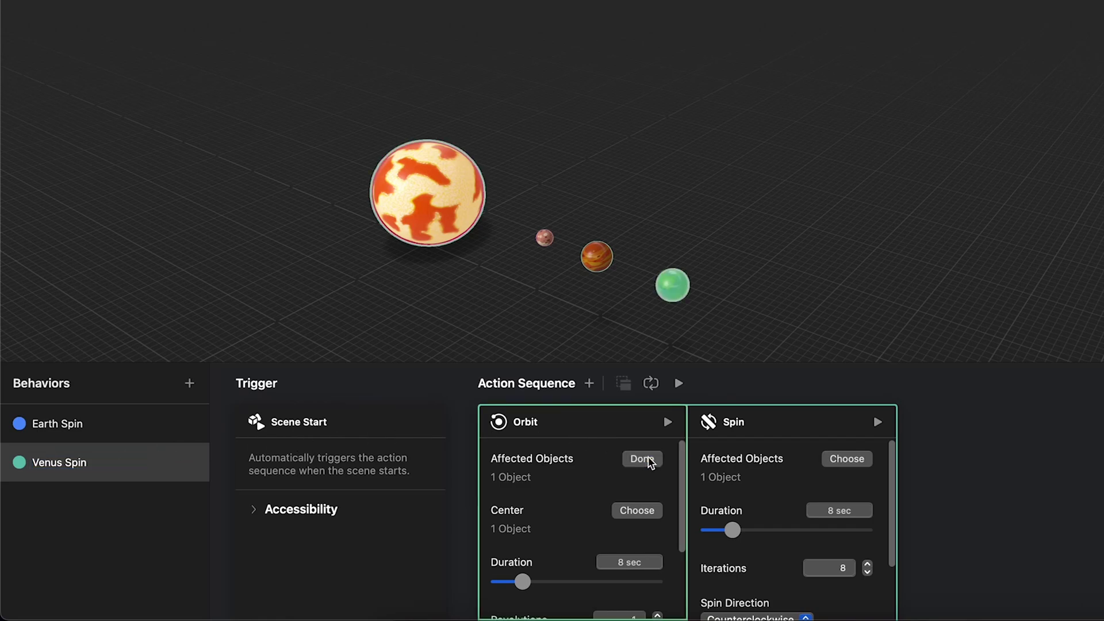
left_click(667, 296)
left_click(602, 268)
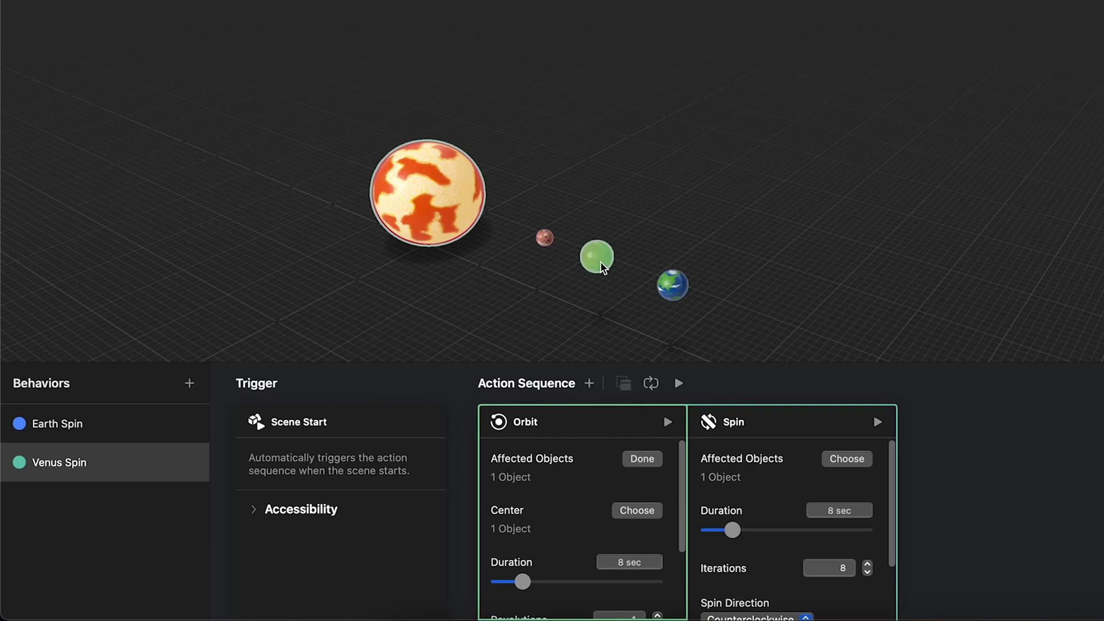
left_click(652, 459)
left_click(833, 452)
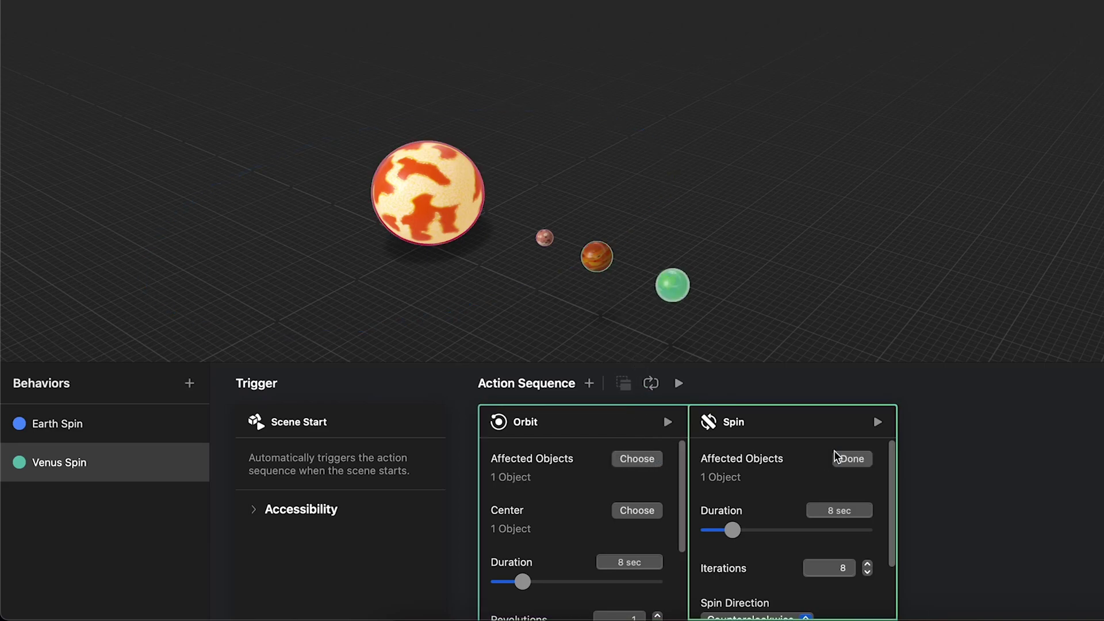
left_click(681, 292)
left_click(601, 257)
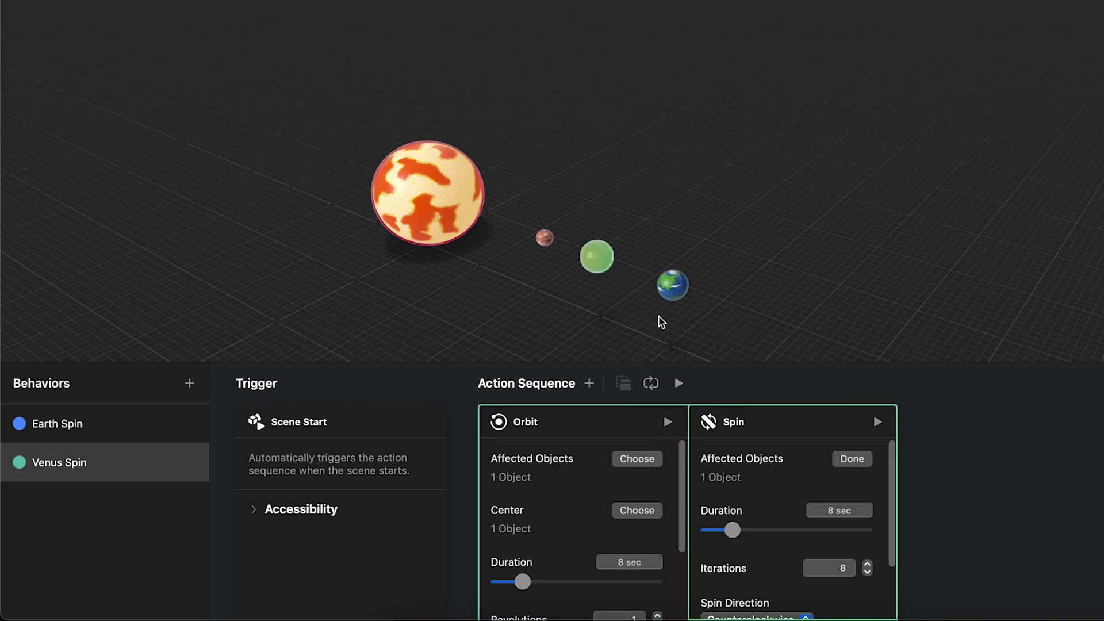
left_click(841, 463)
left_click(632, 562)
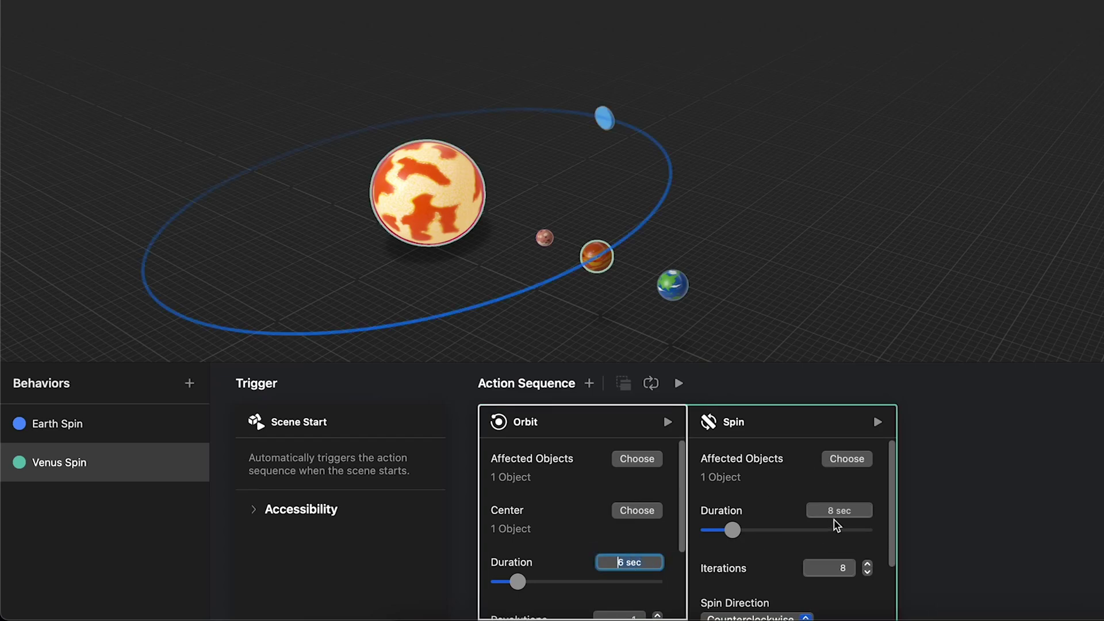
left_click(837, 510)
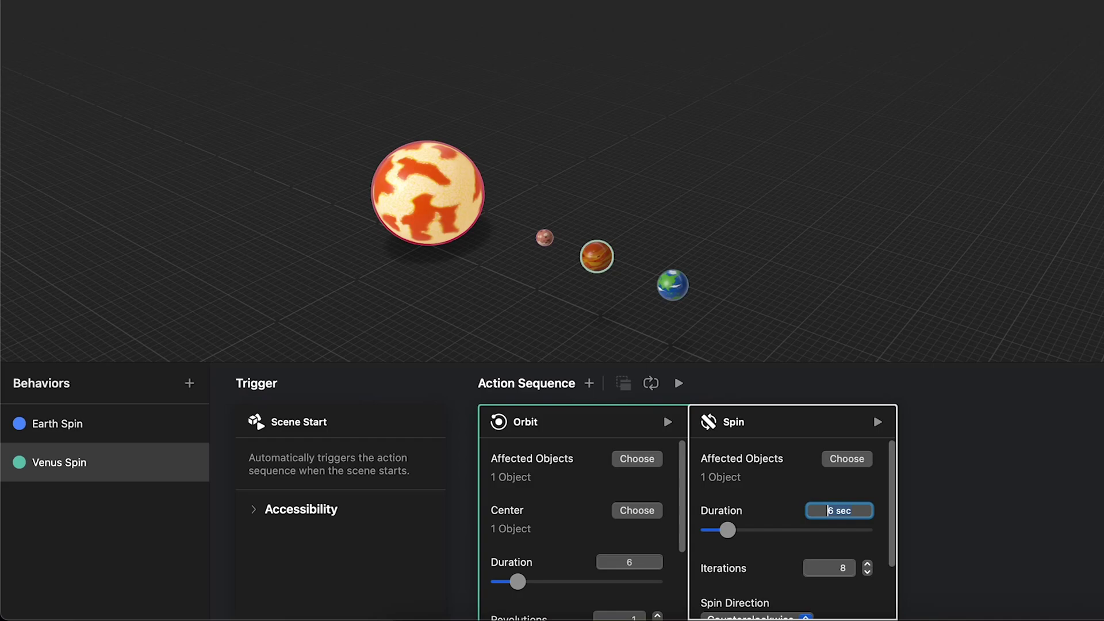
Duplicate the Venus Spin behavior and name the copy Mercury Spin.
left_click(87, 509)
key("super+d")
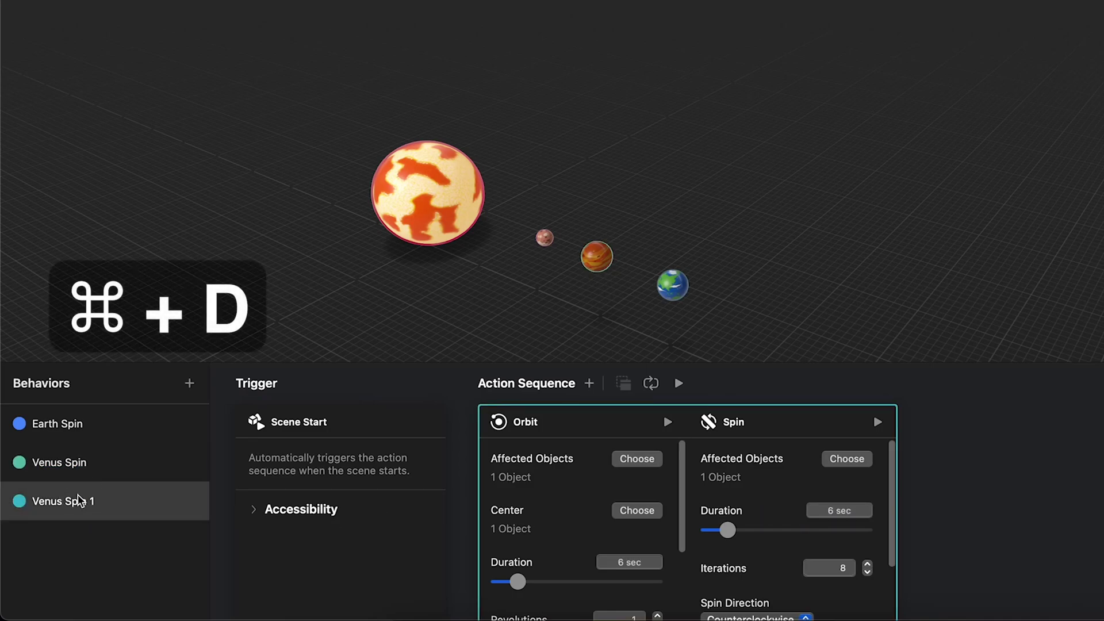
double_click(78, 498)
type("Mer")
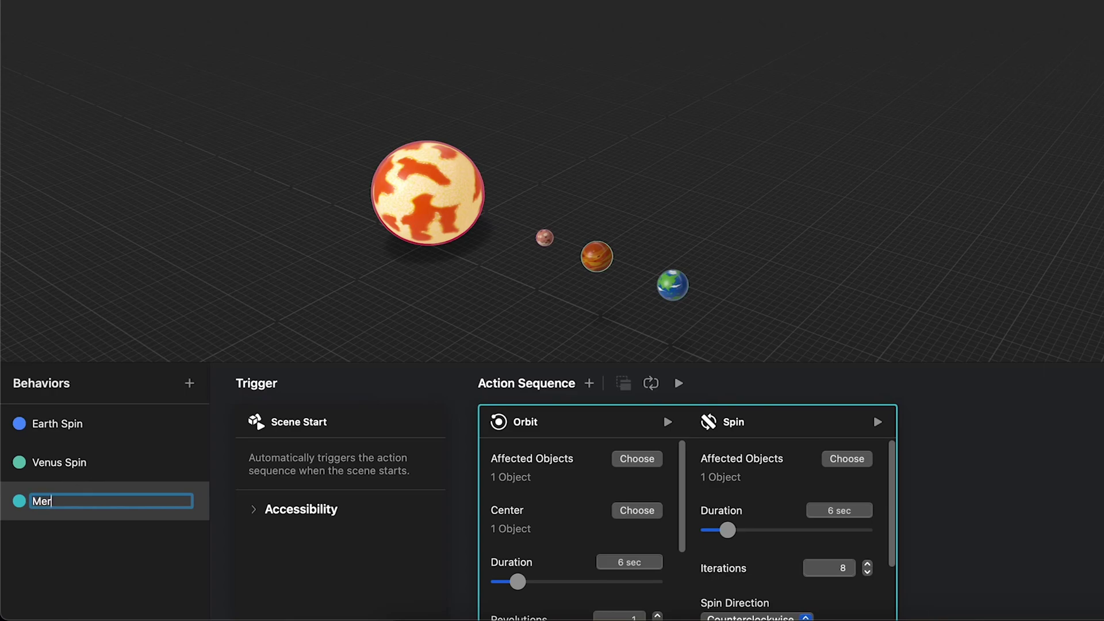
type("cury Spin")
key("Return")
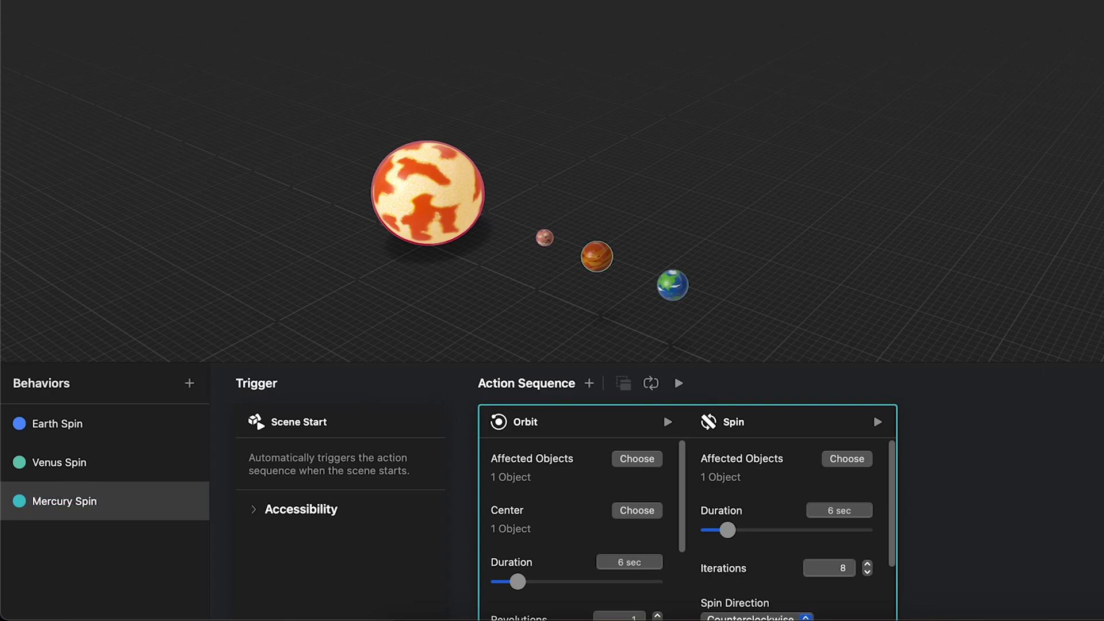
Retarget the Orbit and Spin actions of Mercury Spin from Venus to Mercury and set both durations to 4 seconds.
left_click(92, 514)
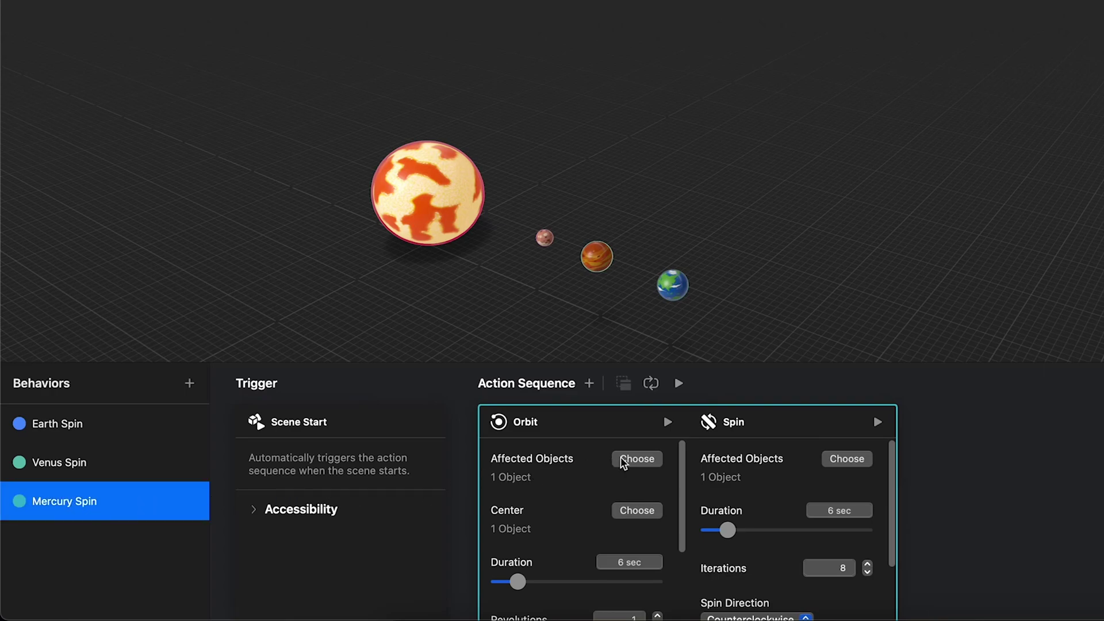
left_click(636, 458)
left_click(601, 256)
left_click(546, 238)
left_click(642, 459)
left_click(861, 458)
left_click(601, 258)
left_click(546, 239)
left_click(850, 459)
left_click(631, 562)
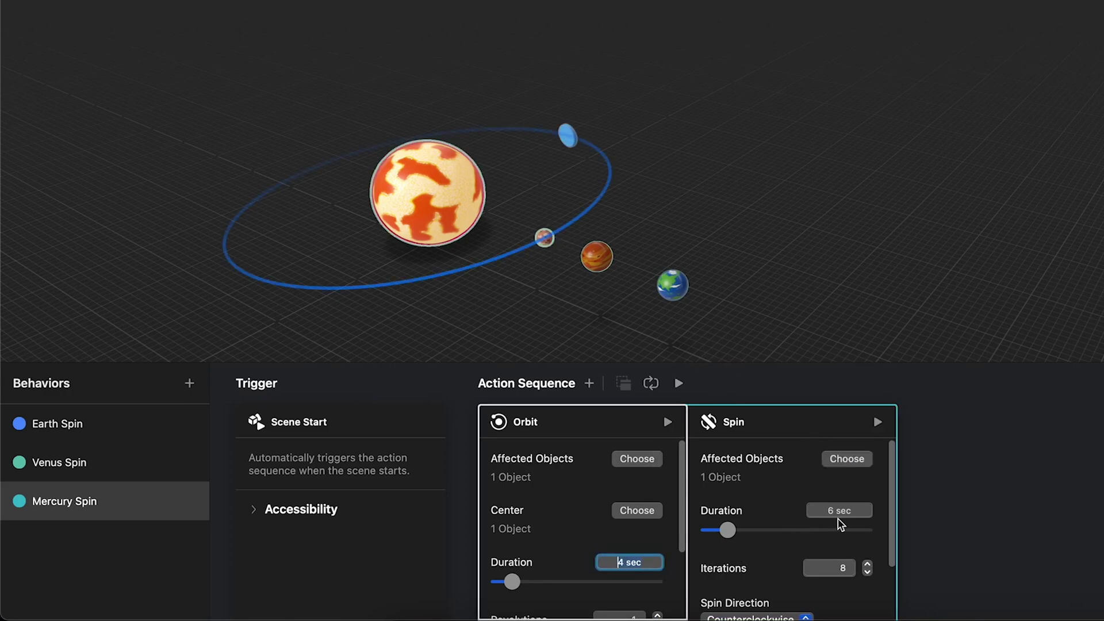
left_click(853, 506)
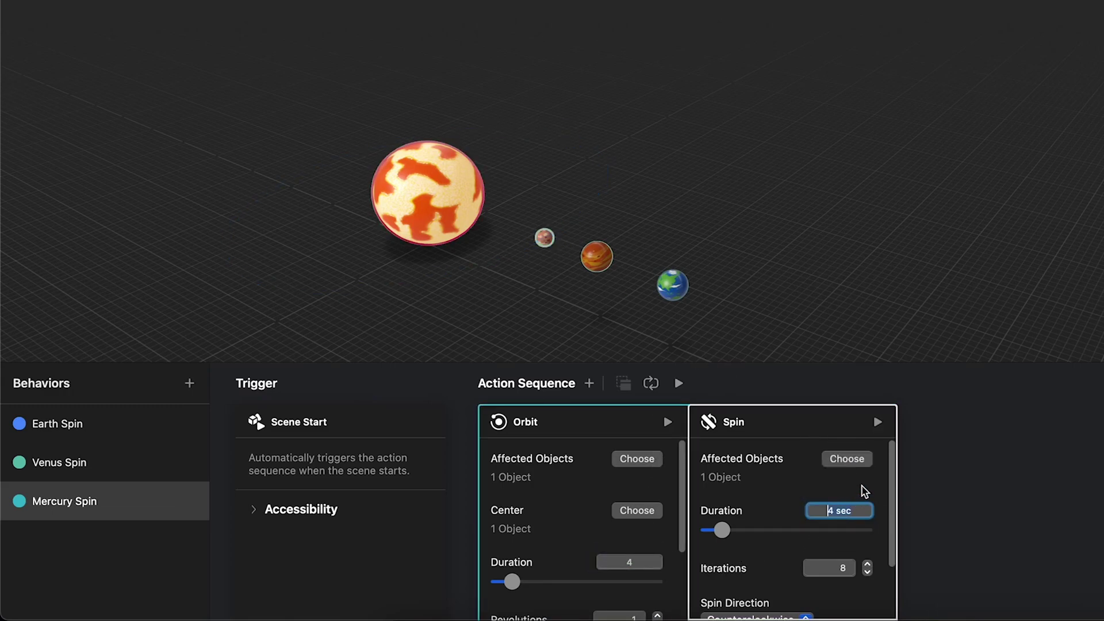
key("space")
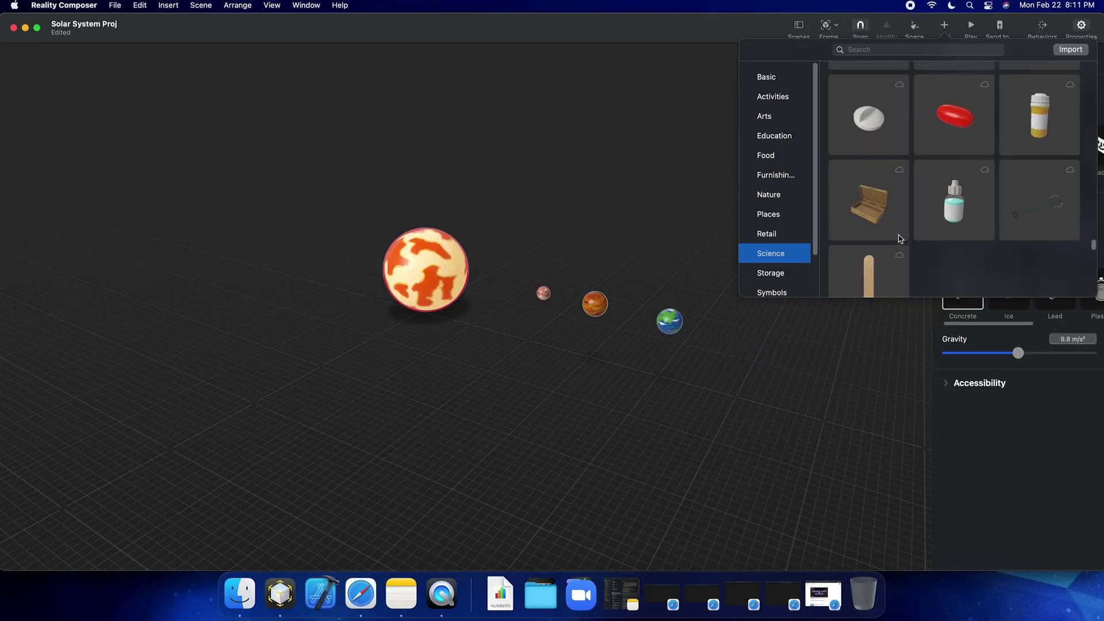
Add the spaceship model from the Science category to the scene above the planets and rotate it.
scroll(896, 239, "down", 5)
scroll(900, 239, "down", 2)
left_click_drag(1013, 115, 742, 265)
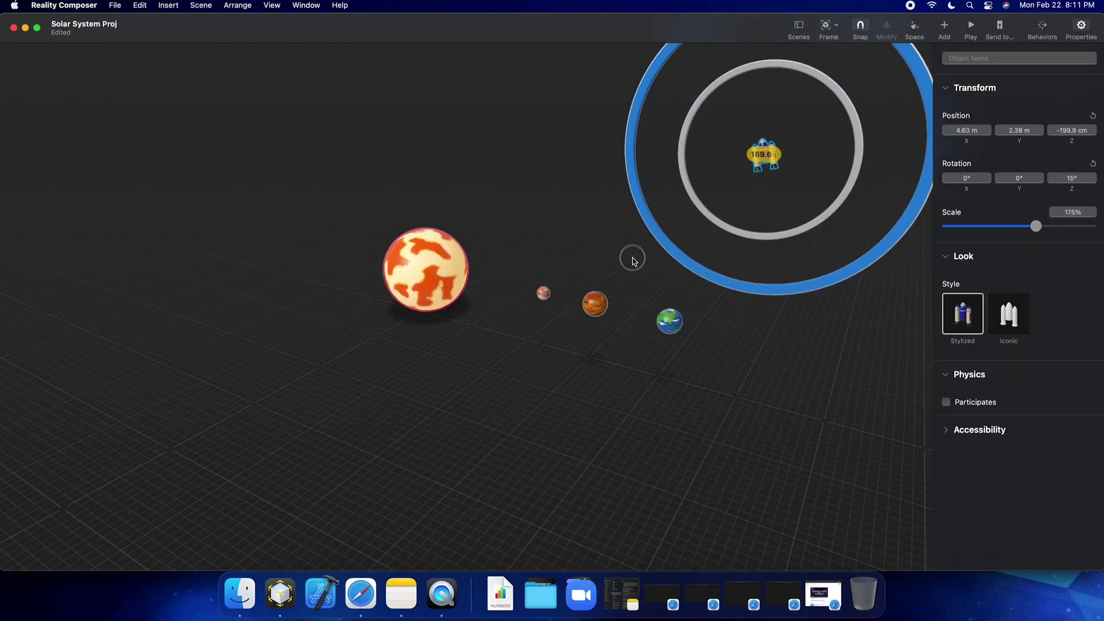
left_click_drag(633, 259, 905, 233)
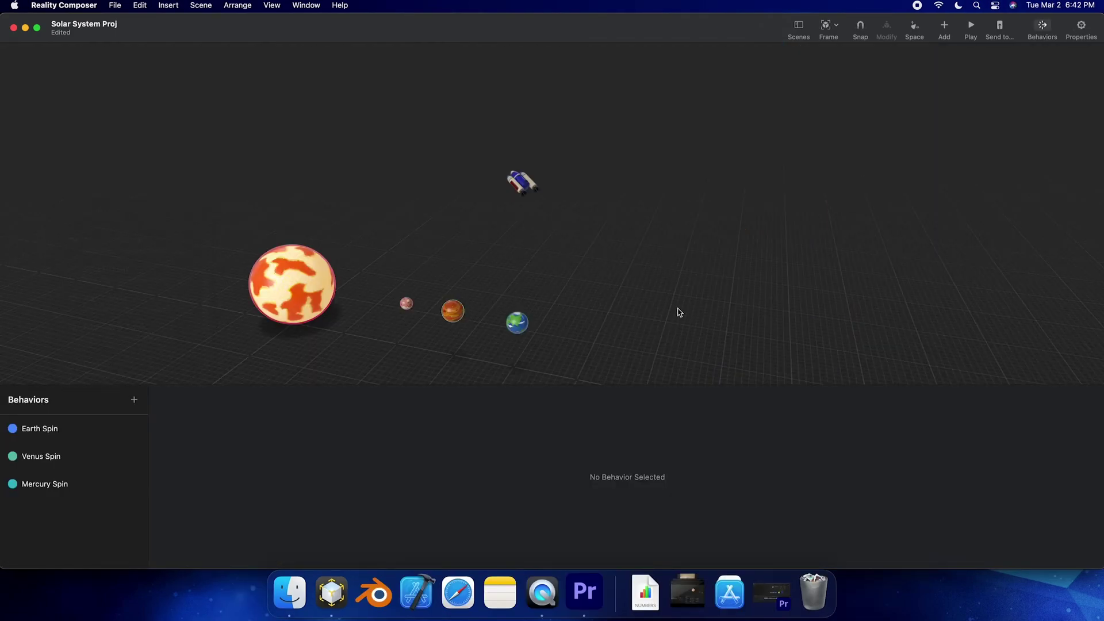
Add a custom behavior named Spaceship Spin and color it beige-grey.
left_click(189, 386)
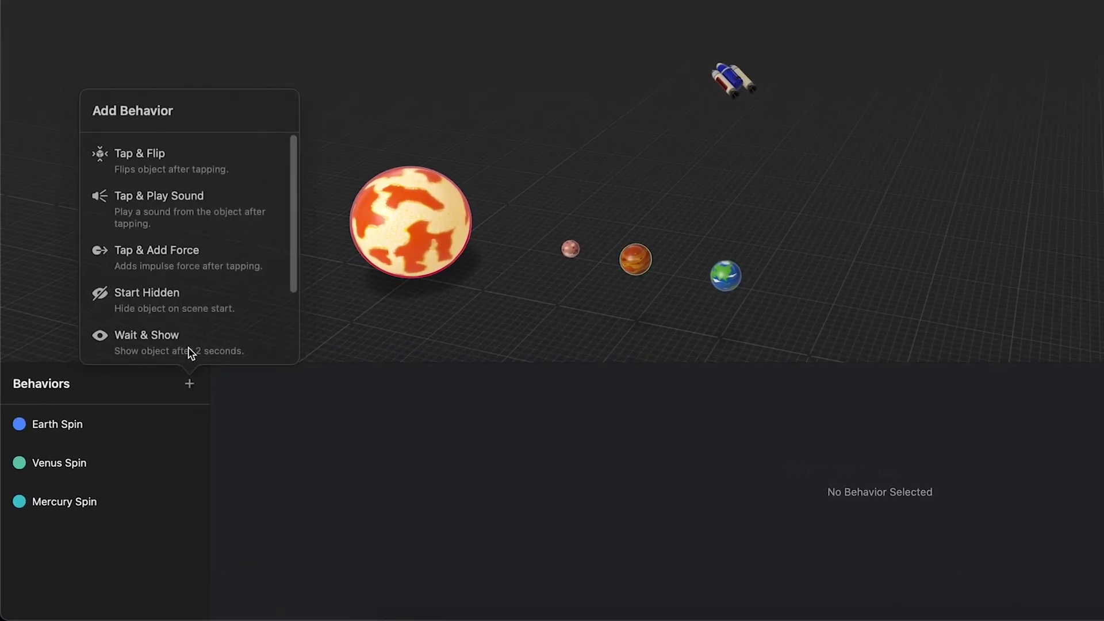
scroll(188, 326, "down", 3)
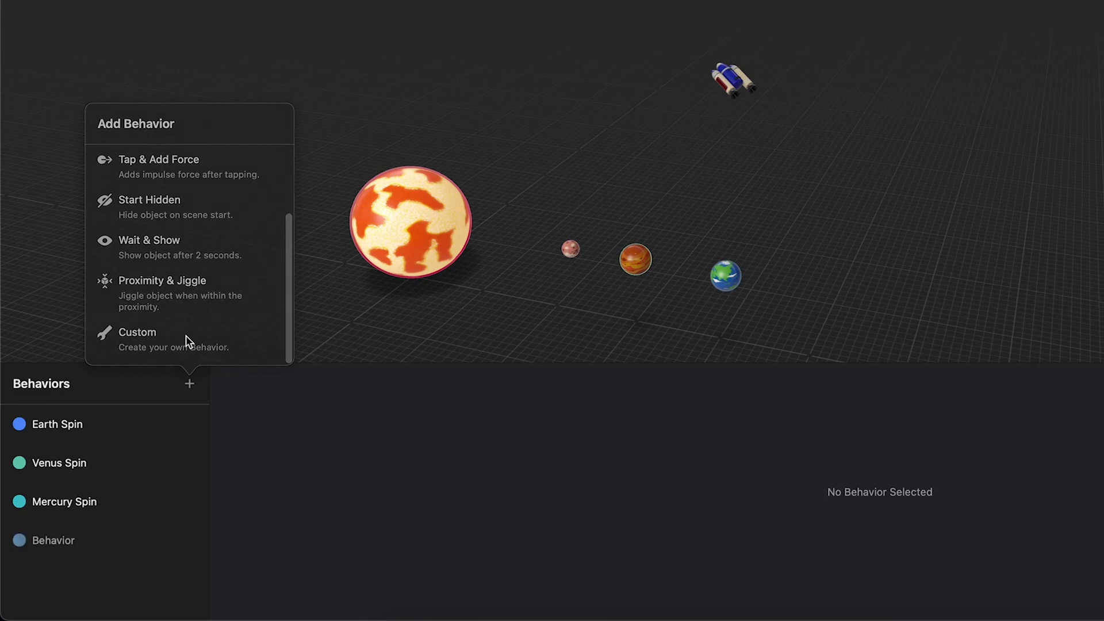
left_click(185, 338)
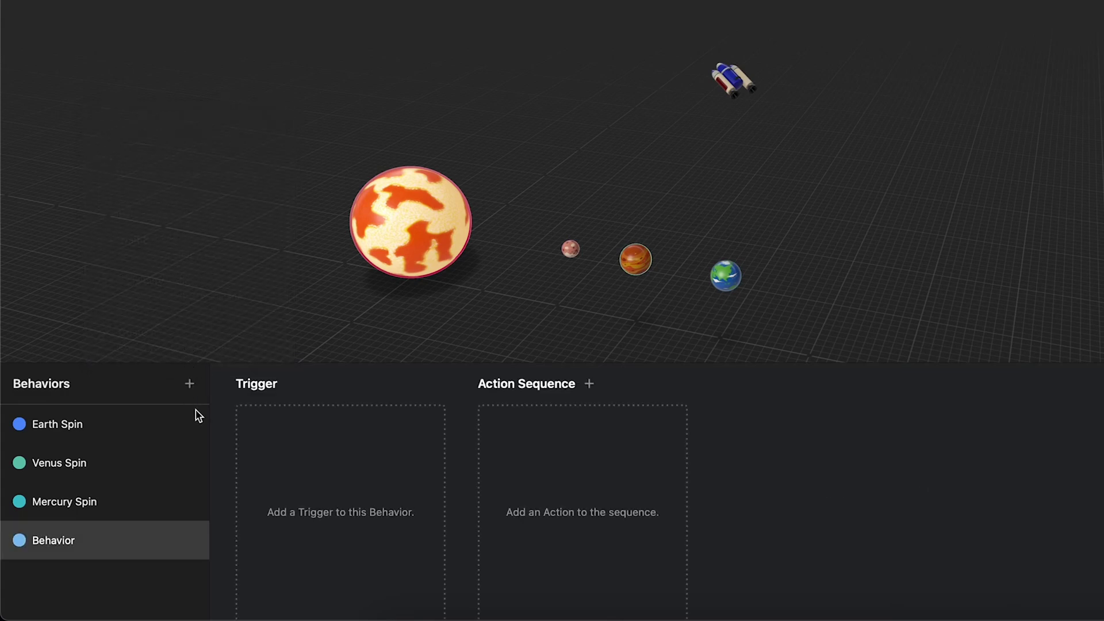
double_click(63, 540)
type("Spaceship Spin")
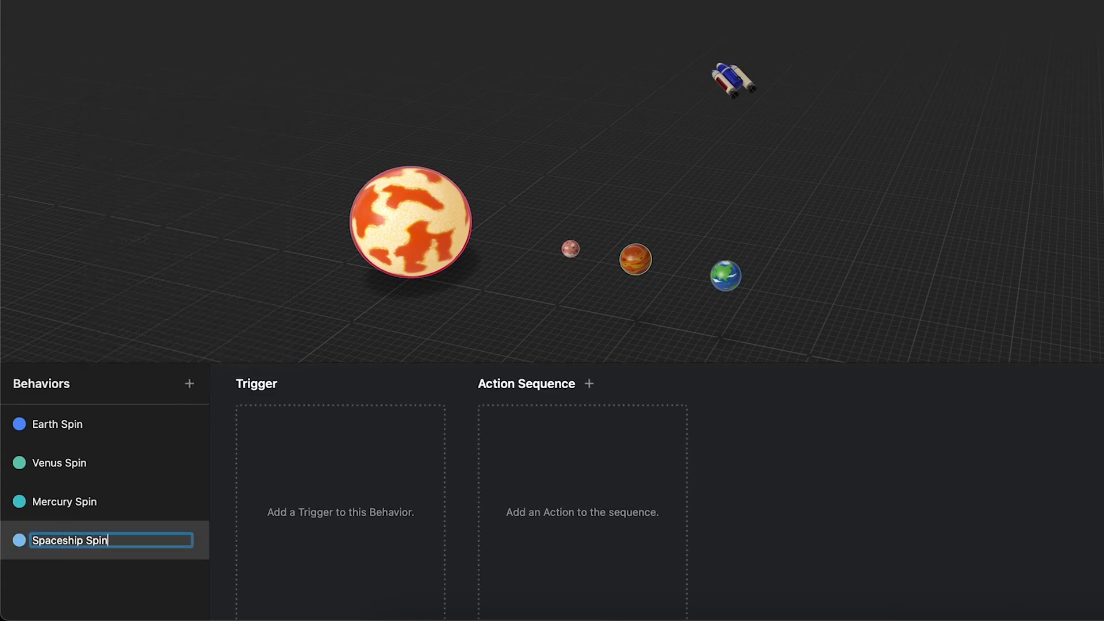
key("Return")
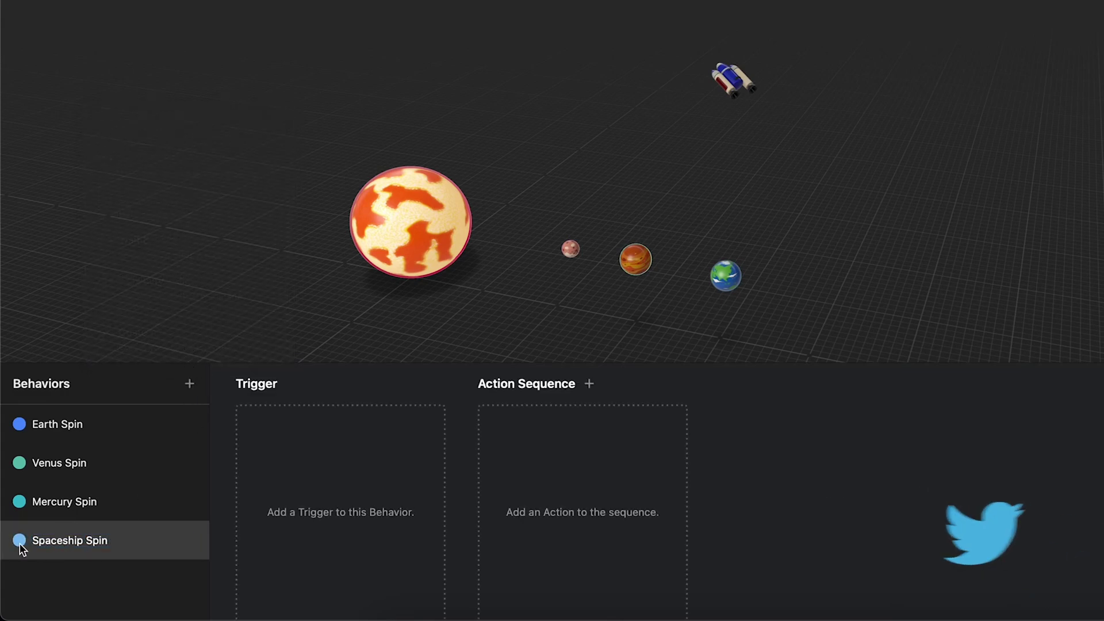
left_click(17, 540)
left_click(194, 458)
Give Spaceship Spin a Scene Start trigger and a 2.52-second Spin action on the spaceship, and preview the sequence.
left_click(343, 439)
left_click(354, 238)
left_click(574, 457)
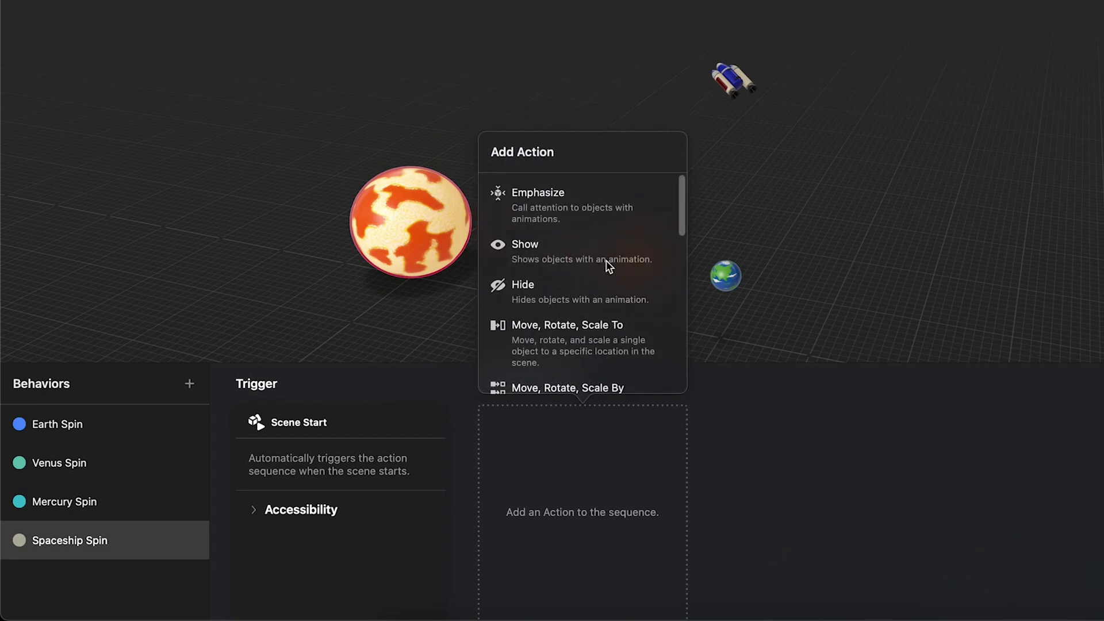
scroll(609, 267, "down", 5)
left_click(610, 287)
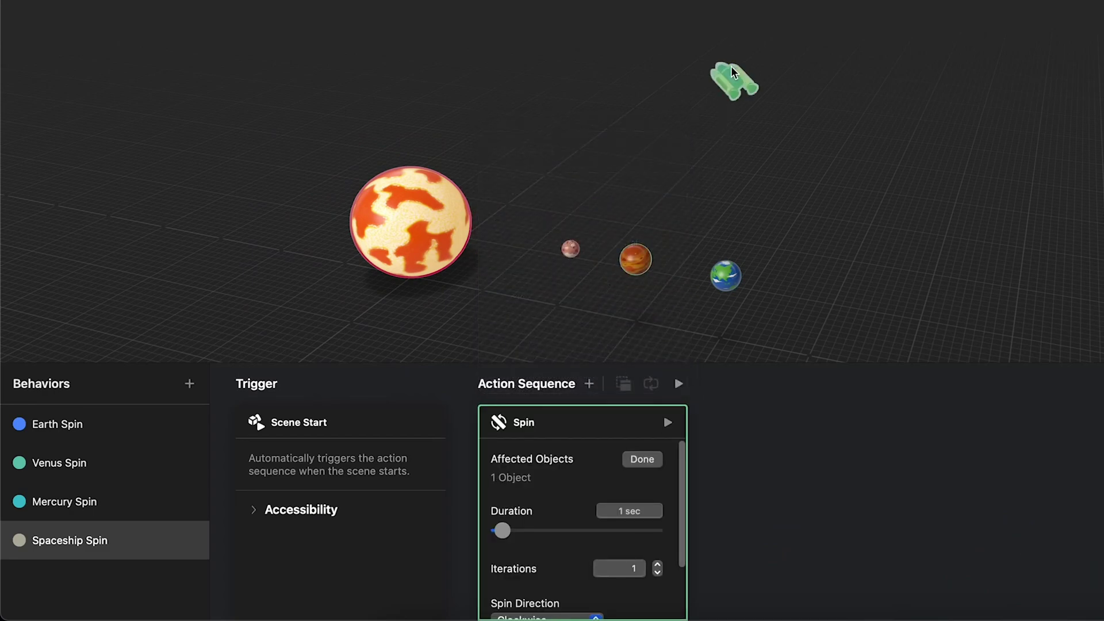
left_click(653, 460)
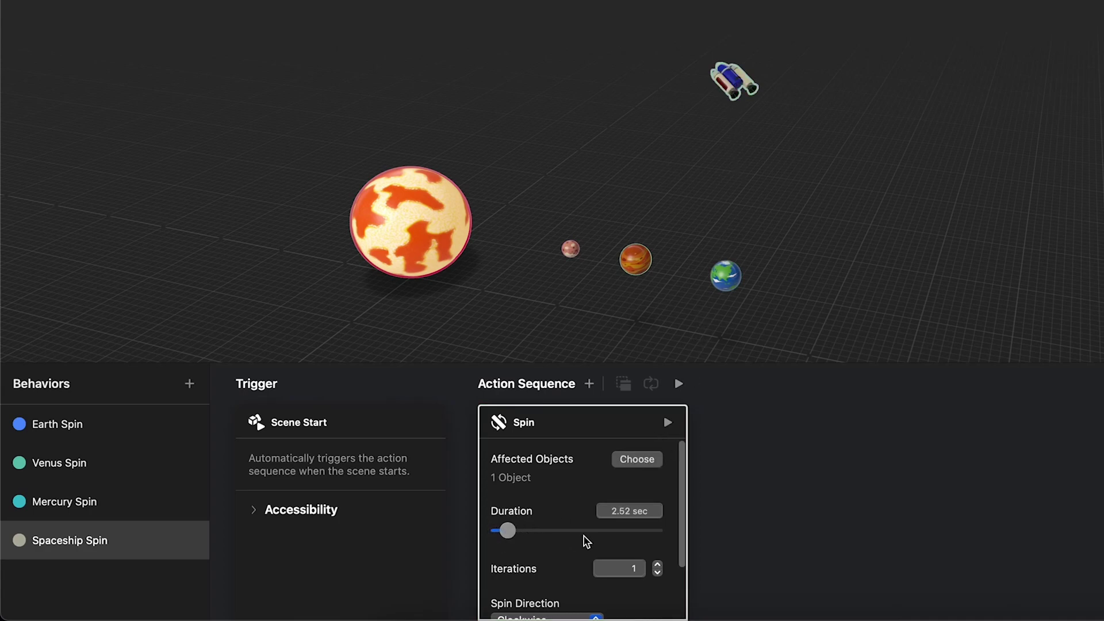
left_click(678, 383)
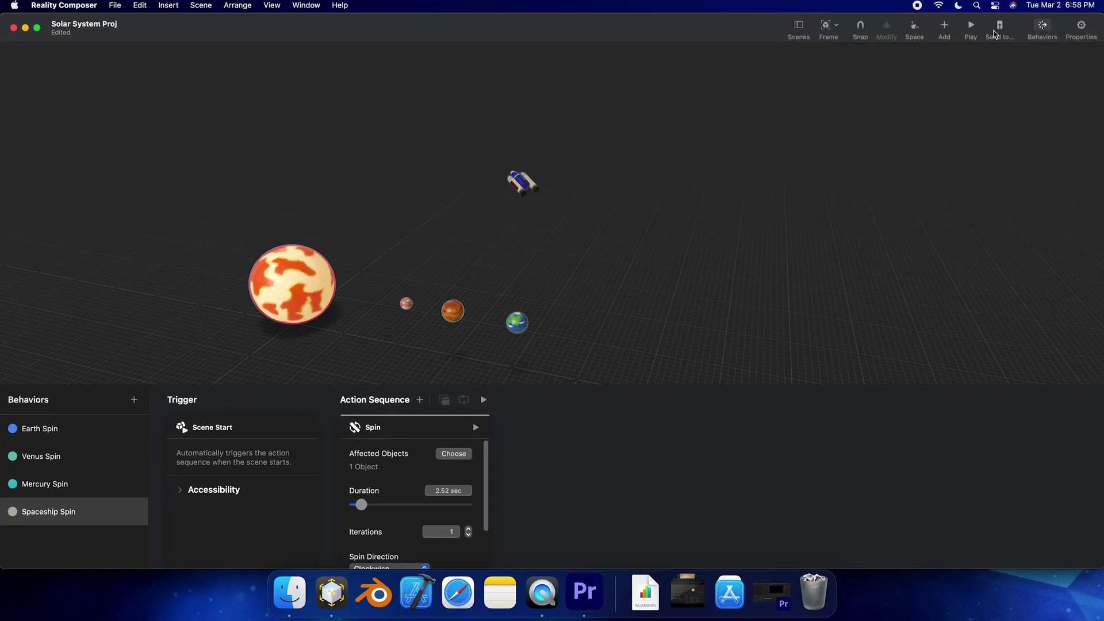
Send the Solar System Proj project to the iPad and accept the connection request there.
left_click(995, 32)
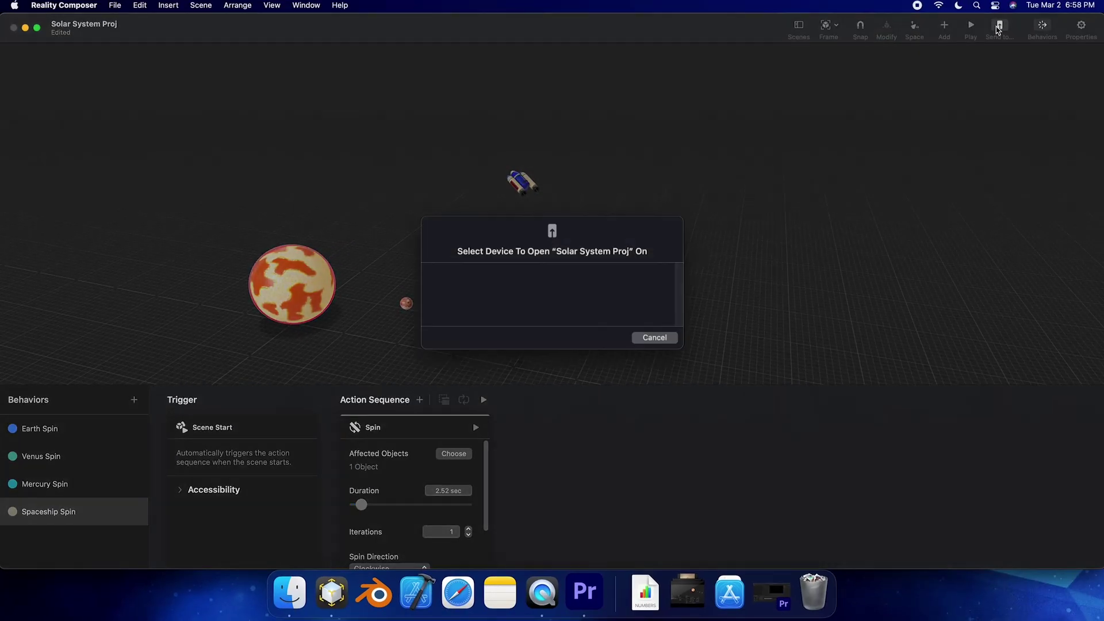
left_click(452, 297)
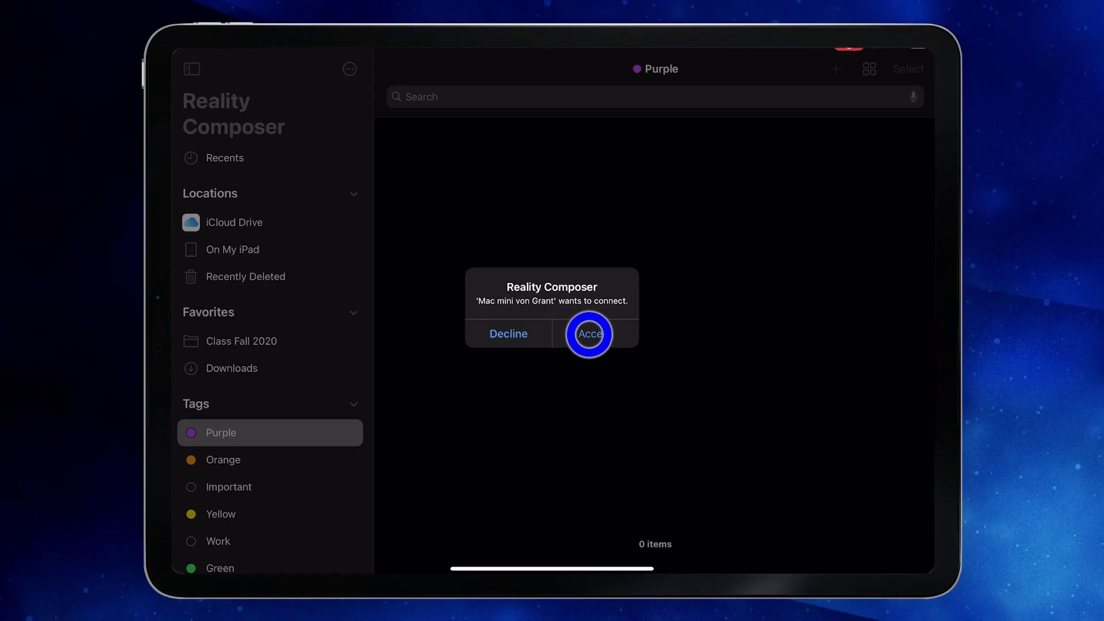
left_click(590, 334)
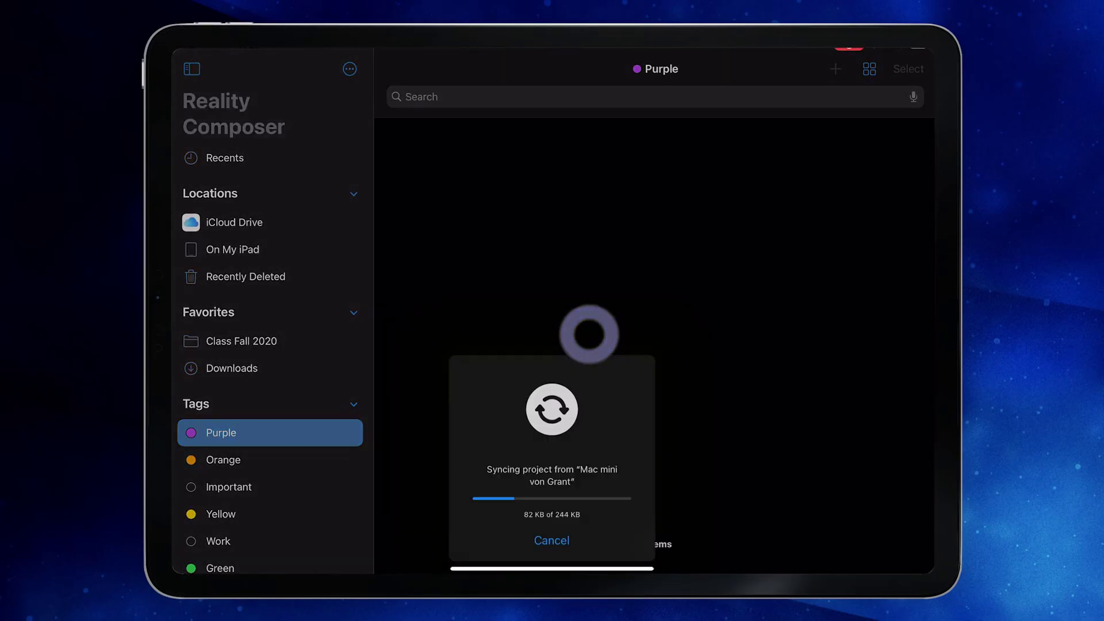
scroll(451, 340, "up", 10)
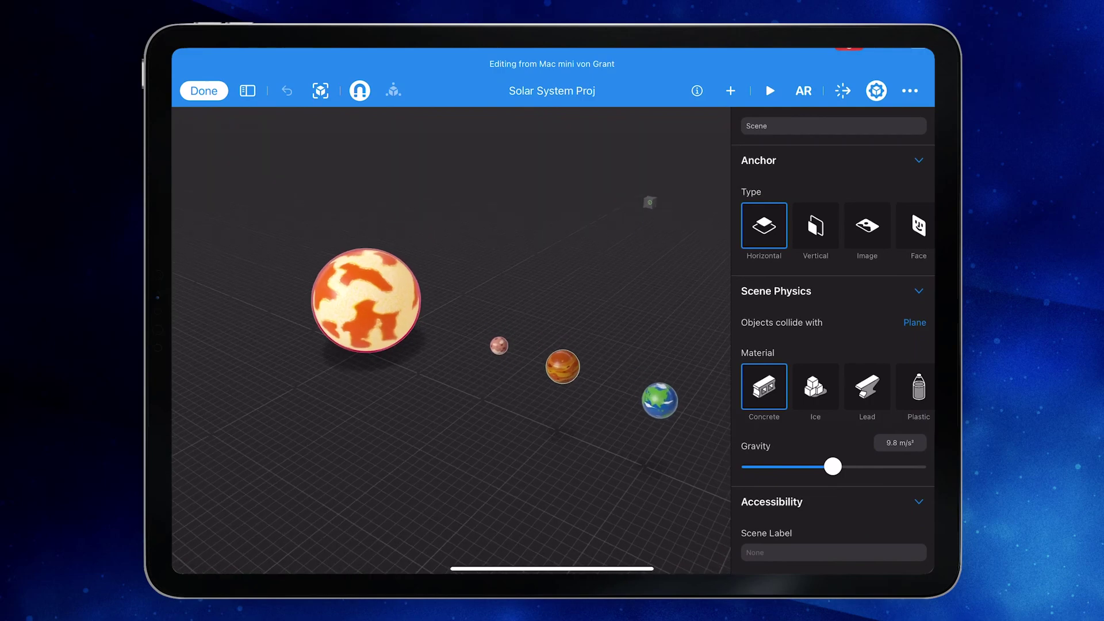
Select the spaceship placeholder above the planets and download its Space Shuttle Booster model.
left_click(528, 258)
left_click(919, 132)
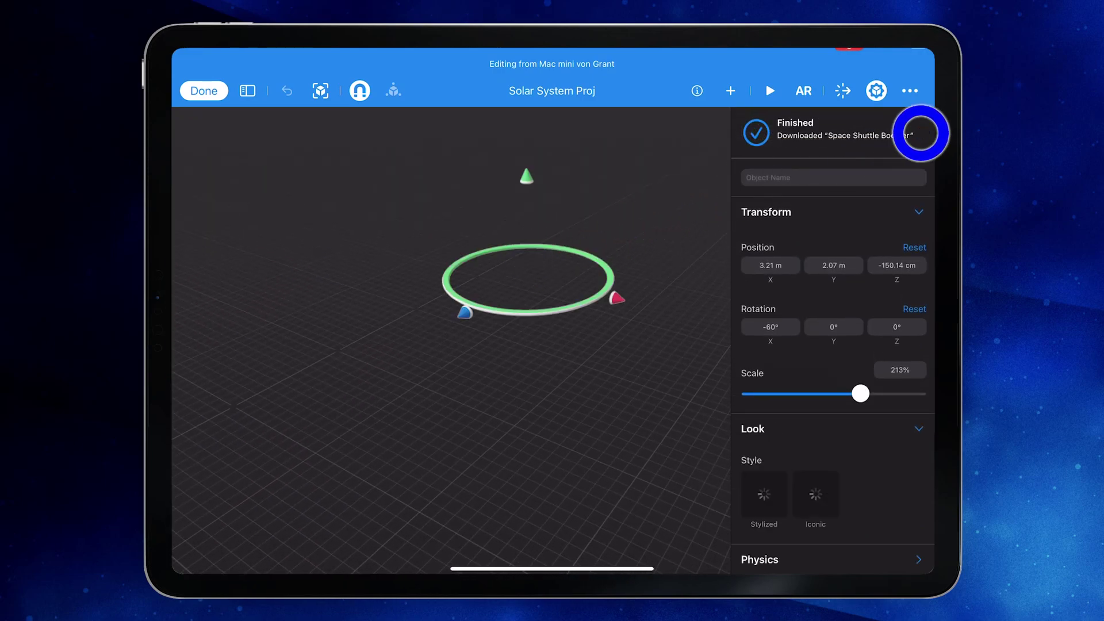
scroll(451, 341, "down", 10)
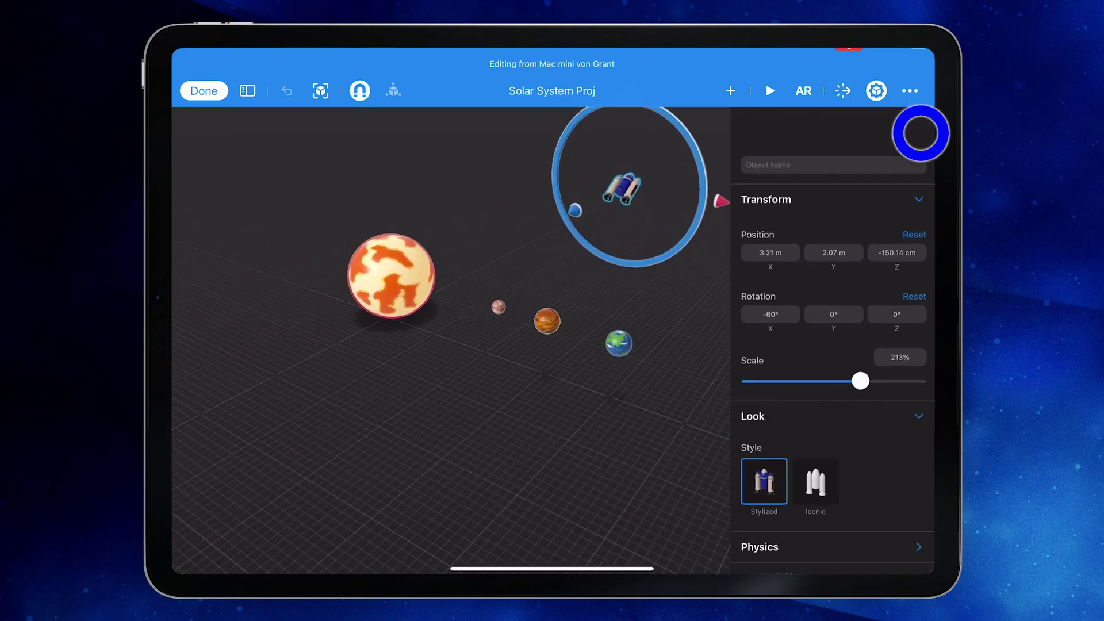
Show the scene in AR and move the spaceship in front of the sun, to about X 43 cm, Y 1.02 m, Z 27 cm.
left_click(805, 90)
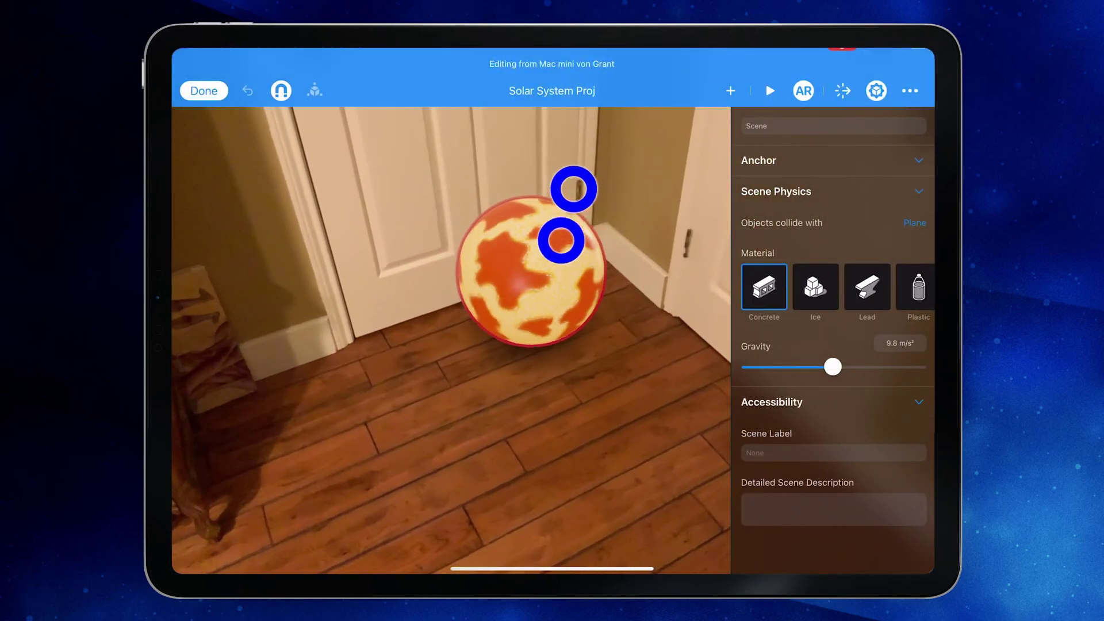
left_click(609, 212)
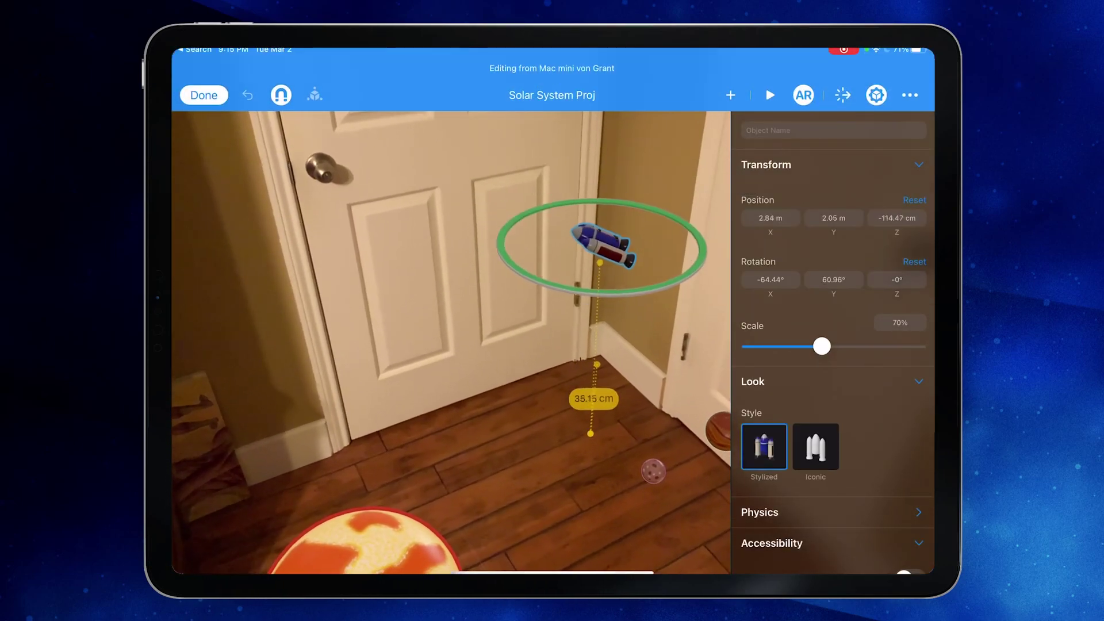
left_click_drag(604, 246, 558, 310)
left_click_drag(548, 206, 542, 329)
left_click_drag(600, 524, 587, 497)
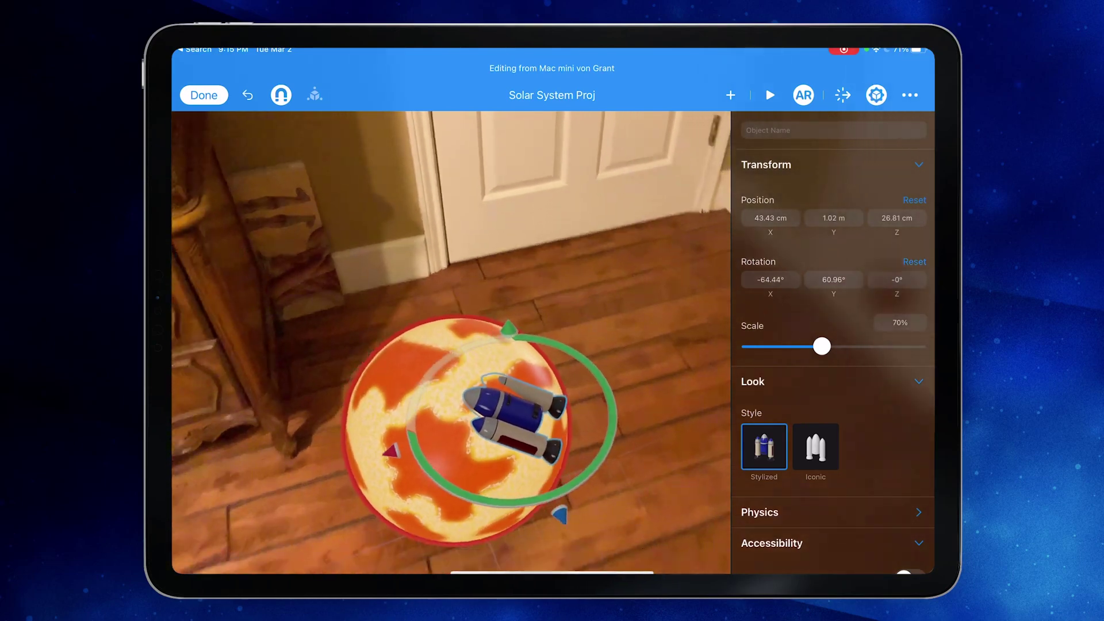
Deselect the spaceship and play the solar system scene in AR.
left_click(594, 200)
left_click(768, 91)
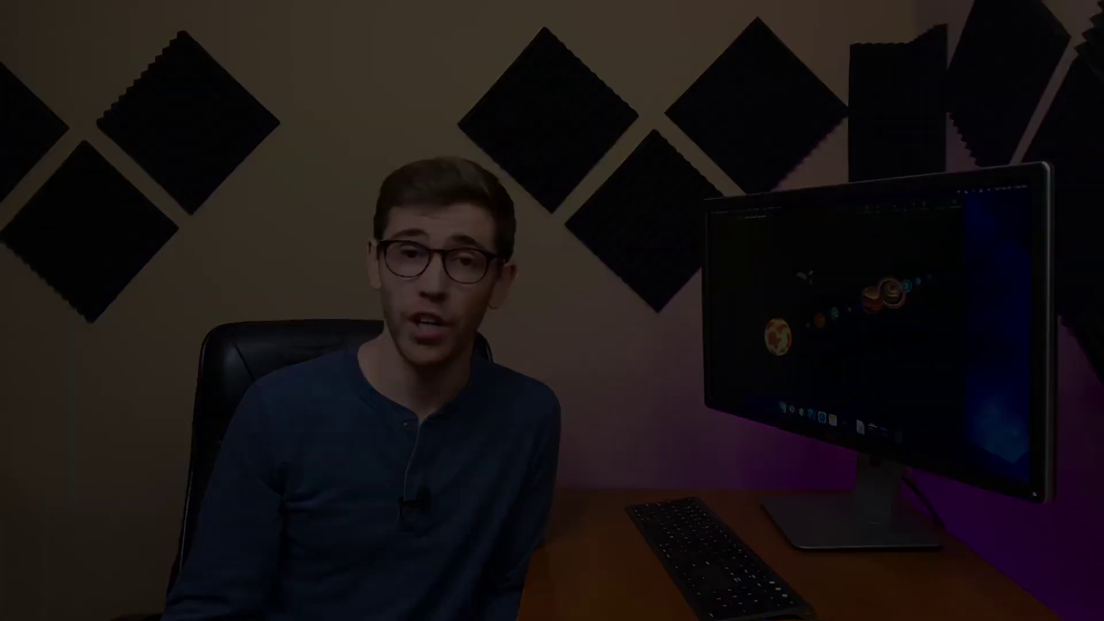
Switch to Messages on the iPhone and open the AR file attachment sent in the conversation.
left_click(628, 463)
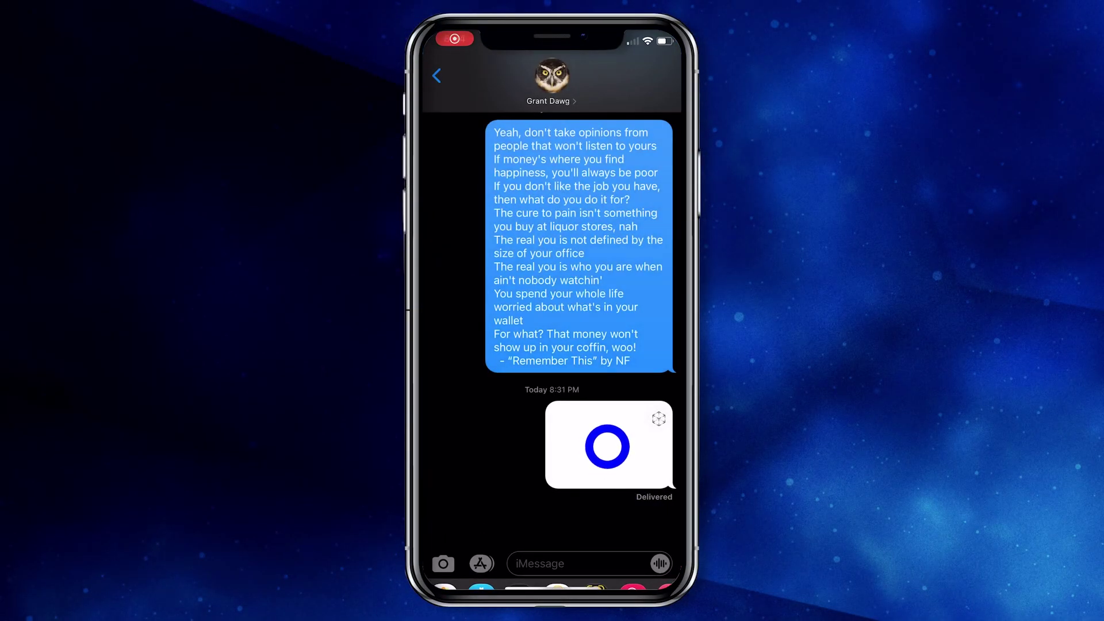